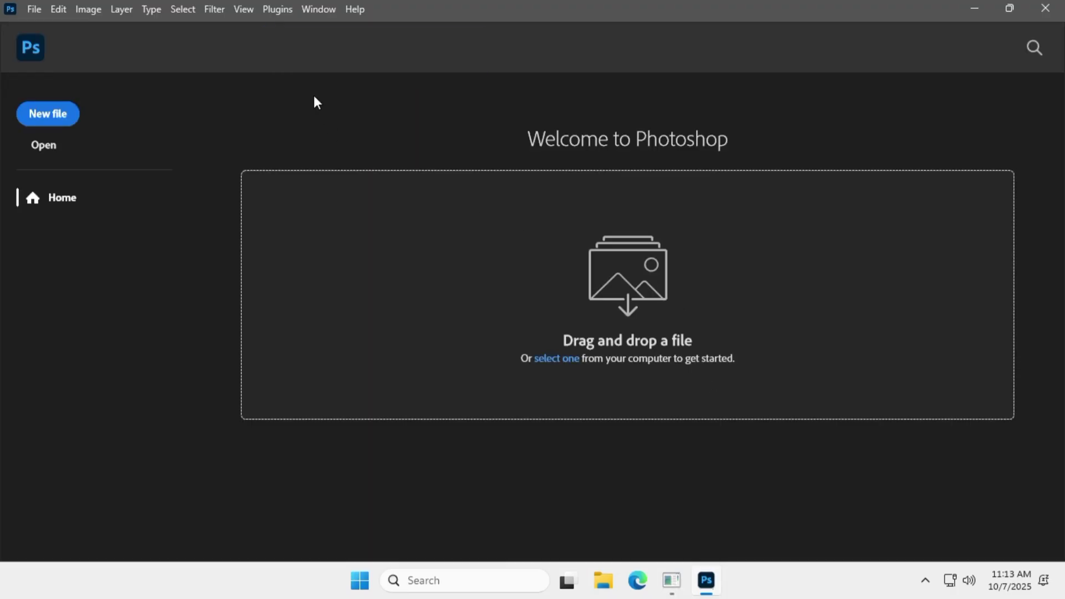
# Step: Open the NanoBanana For Photoshop plugin, paste the Gemini API key into its API Key field and save it
pyautogui.click(276, 10)
pyautogui.moveTo(364, 52)
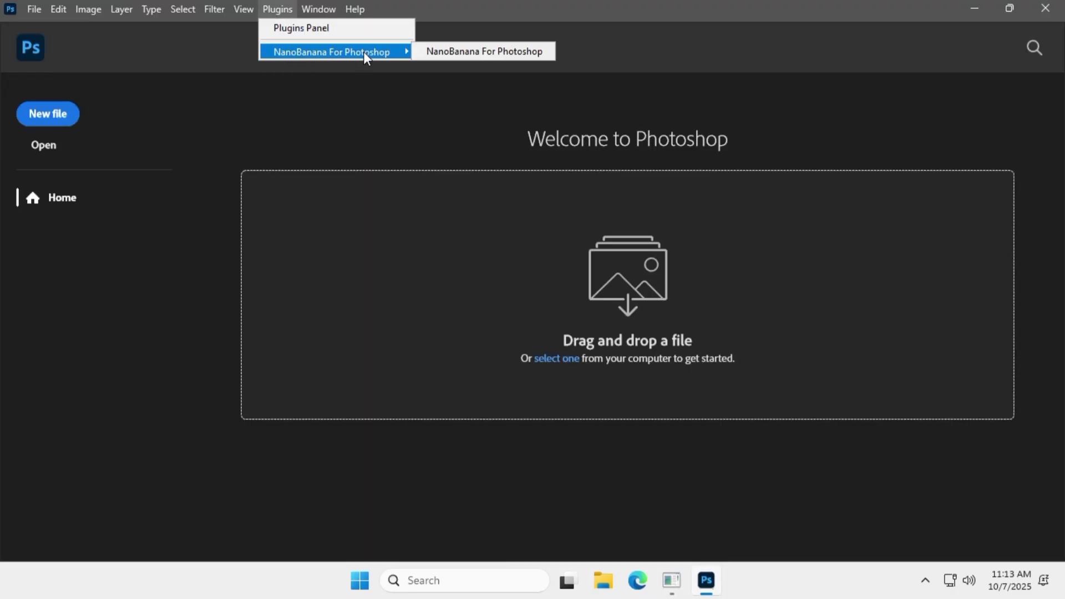
pyautogui.click(474, 52)
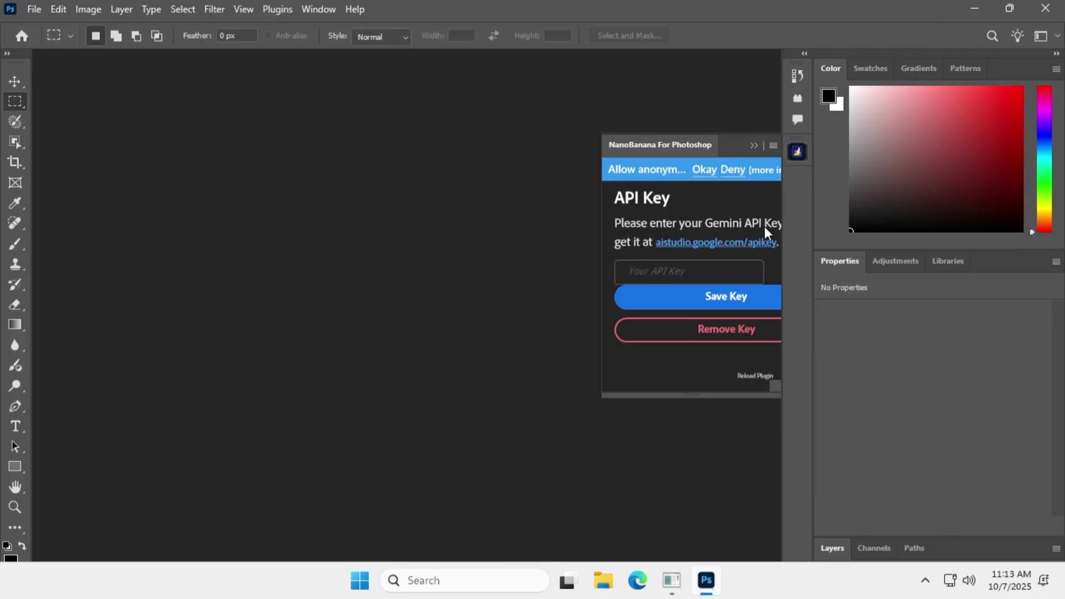
pyautogui.click(688, 271)
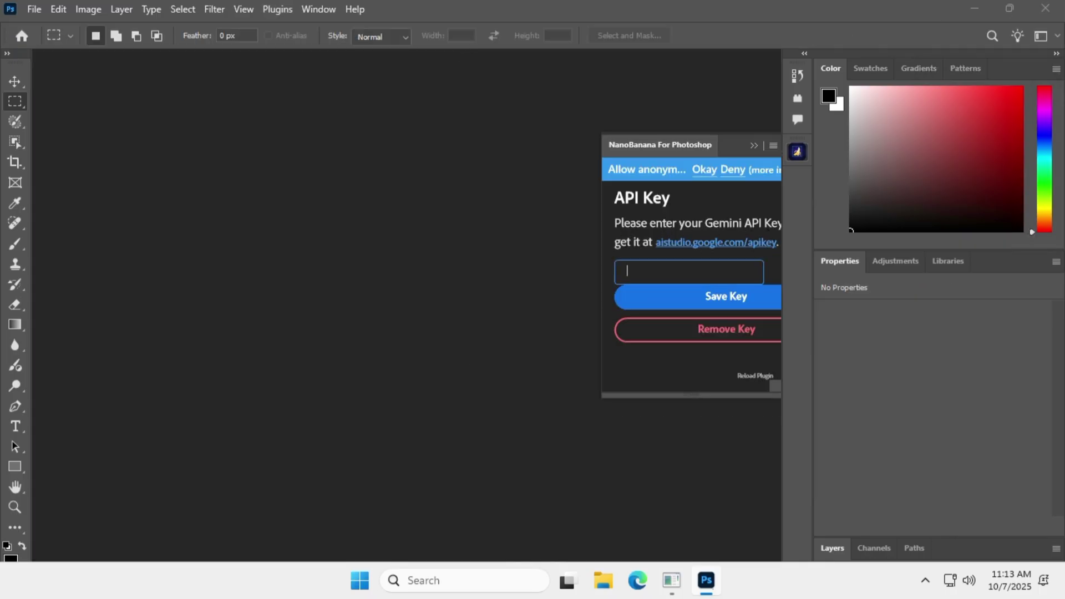
pyautogui.hotkey('ctrl', 'v')
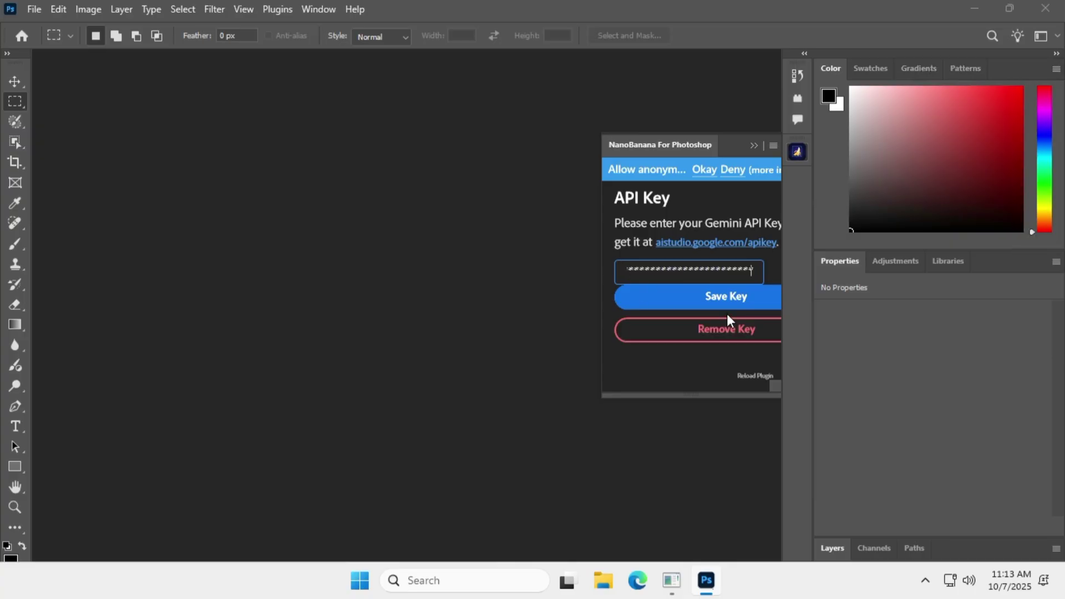
pyautogui.click(735, 295)
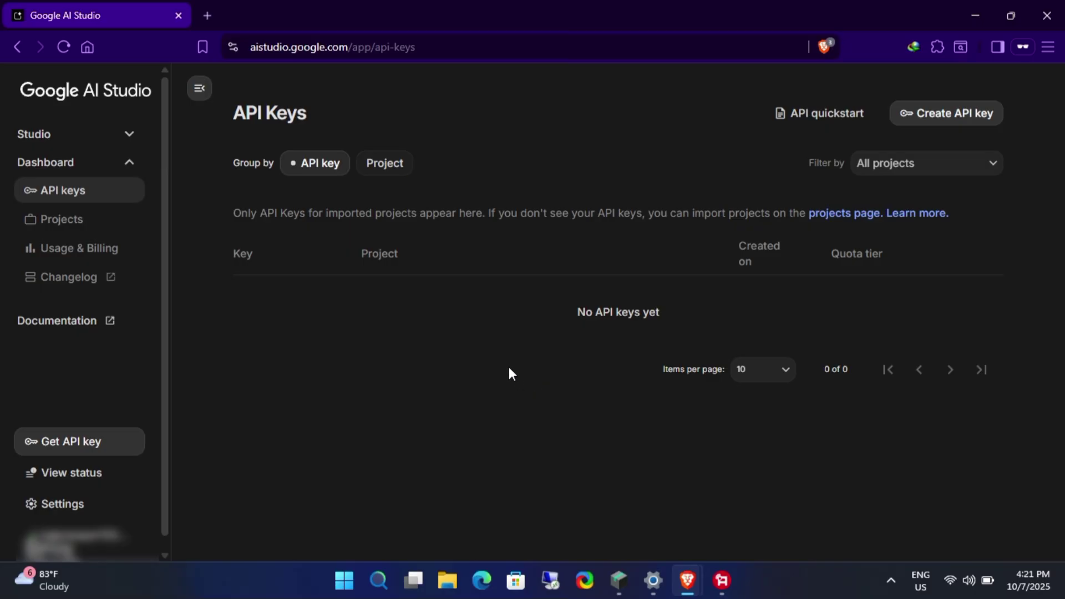
# Step: Switch to the Google AI Studio API keys page in the browser and start a new API key named ps25
pyautogui.click(447, 52)
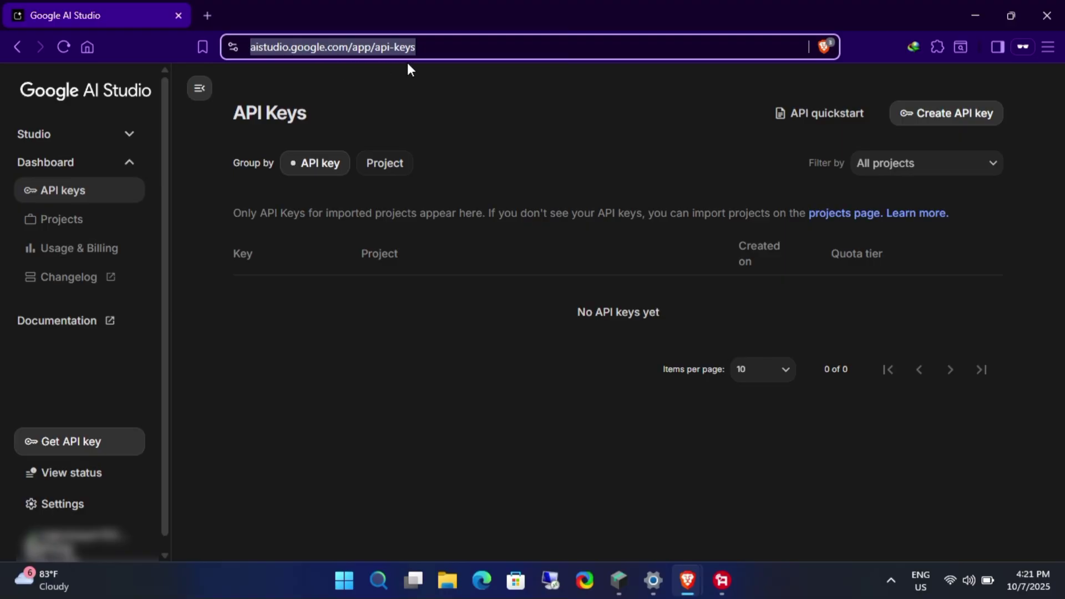
pyautogui.click(103, 443)
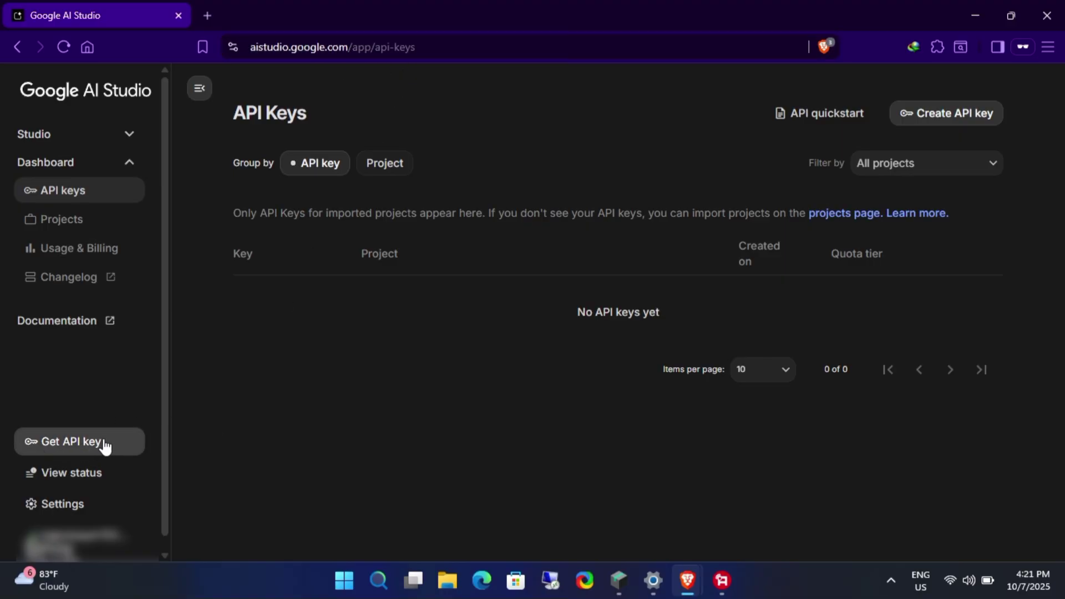
pyautogui.click(954, 114)
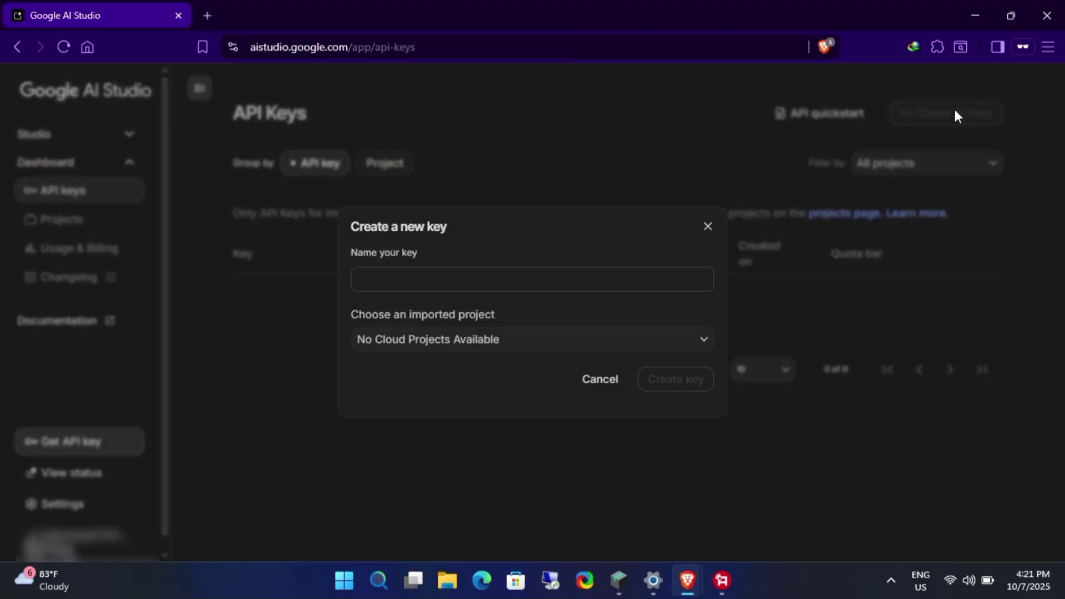
pyautogui.write('ps25')
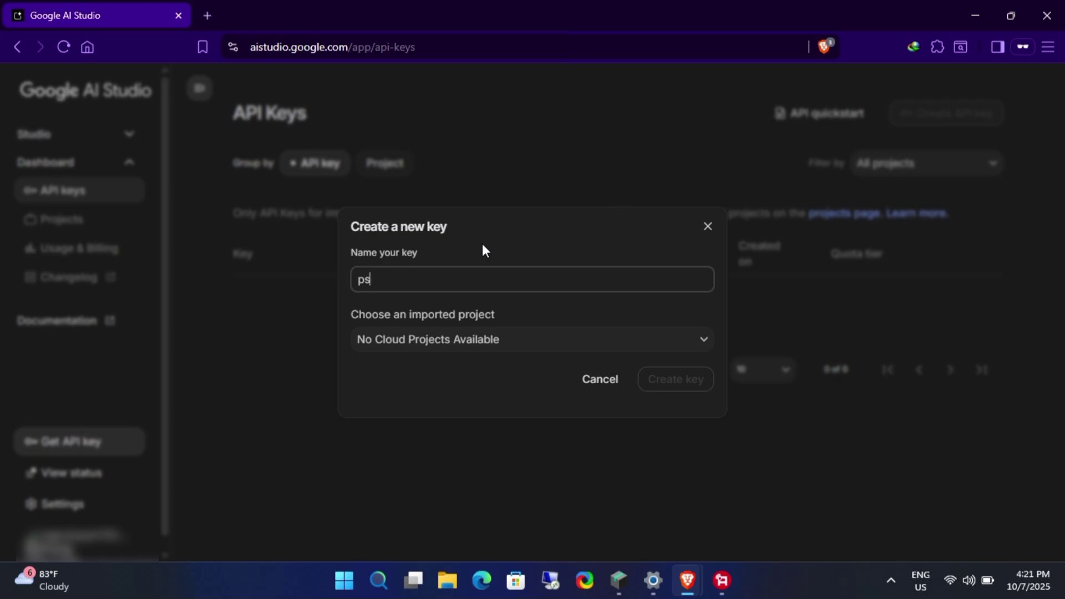
# Step: Create a cloud project named ps2025 and generate the ps25 key in that project
pyautogui.click(511, 340)
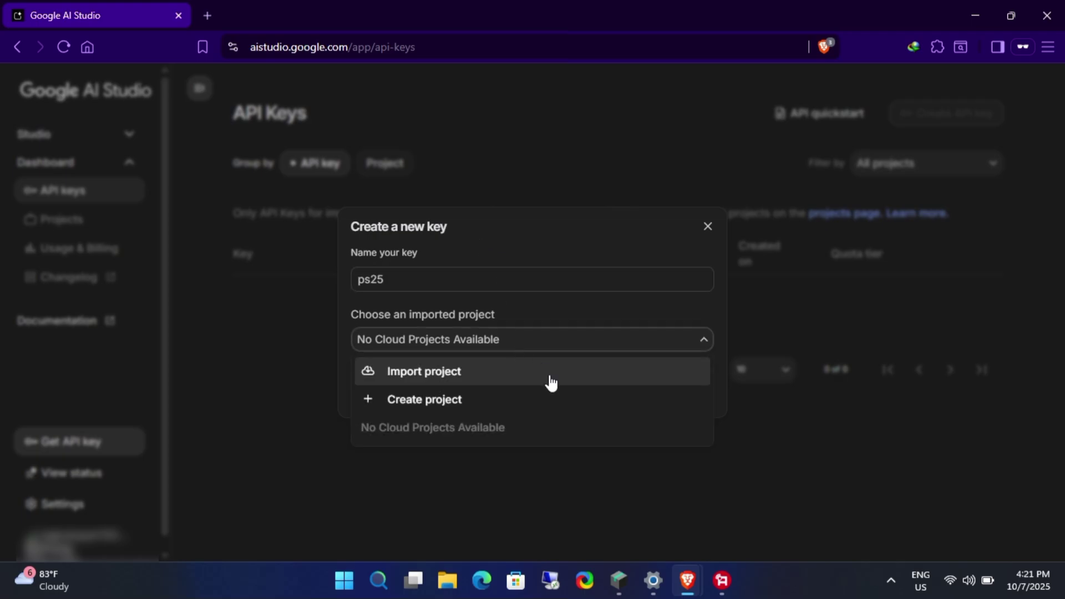
pyautogui.click(496, 407)
pyautogui.click(454, 315)
pyautogui.write('p')
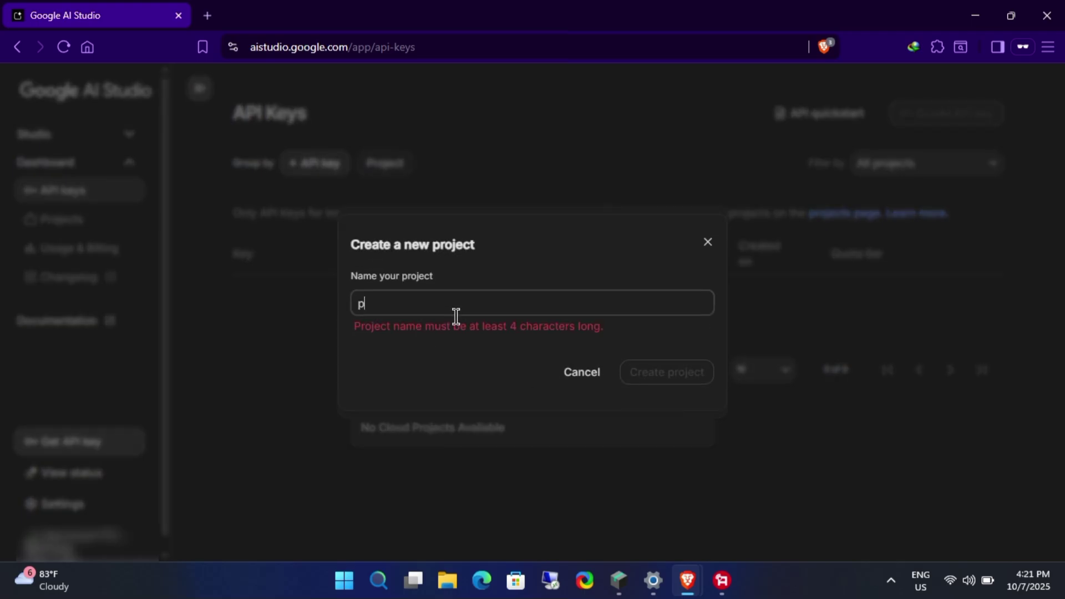
pyautogui.write('s2025')
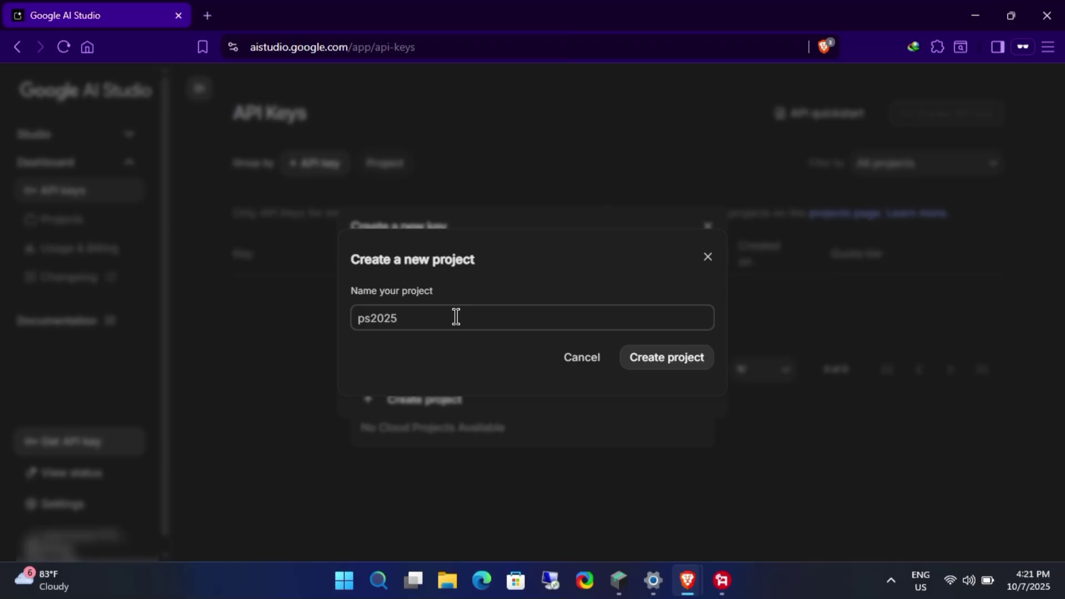
pyautogui.click(627, 358)
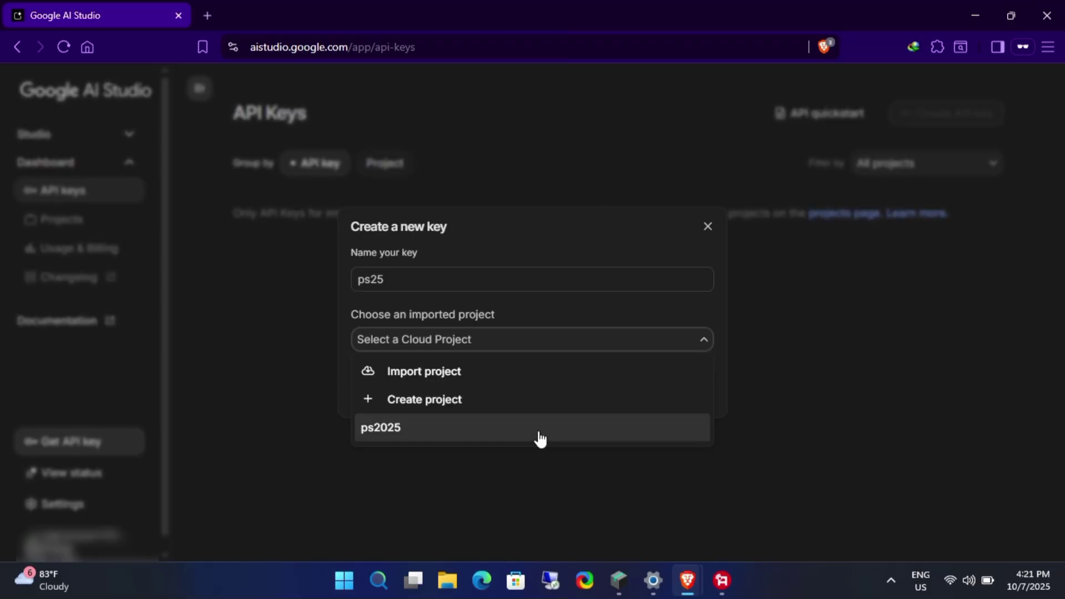
pyautogui.click(502, 431)
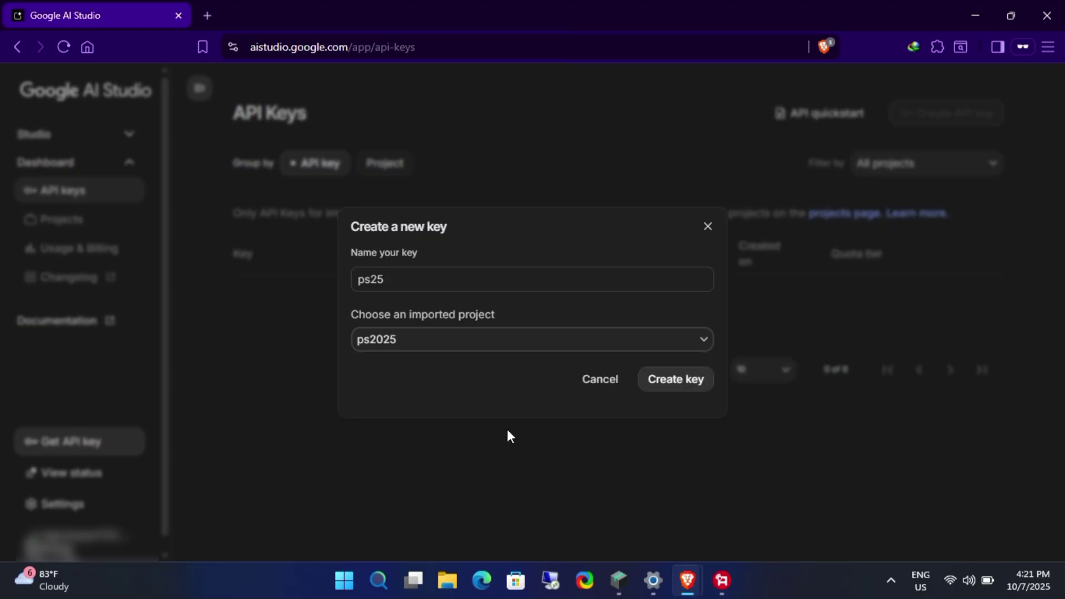
pyautogui.click(672, 381)
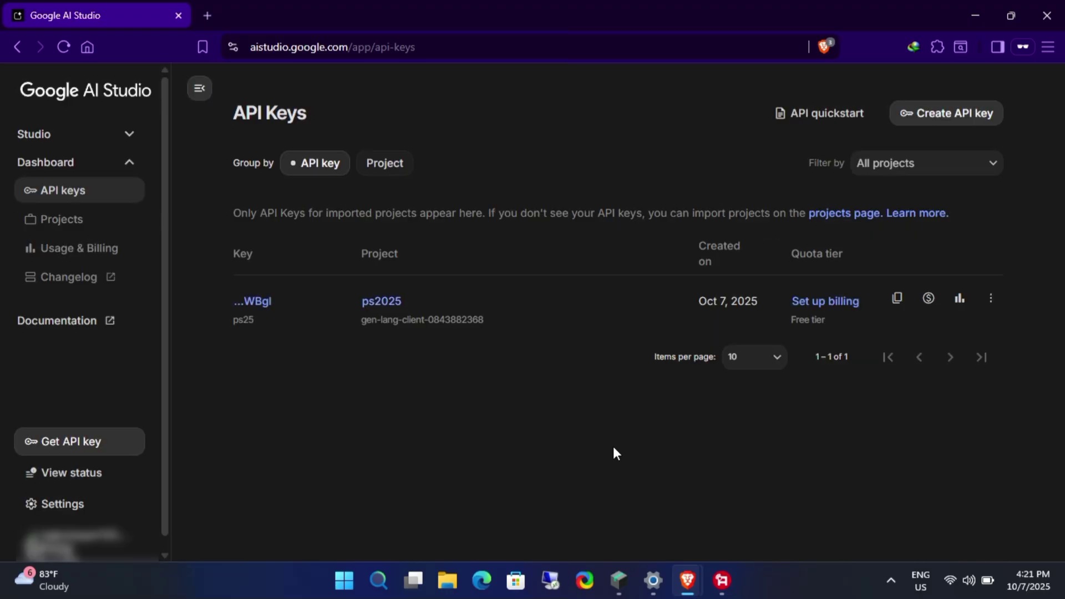
# Step: Examine the key's quota tier and the Google Cloud free trial page from its billing setup, including the credit and charge terms
pyautogui.moveTo(790, 254); pyautogui.dragTo(863, 258)
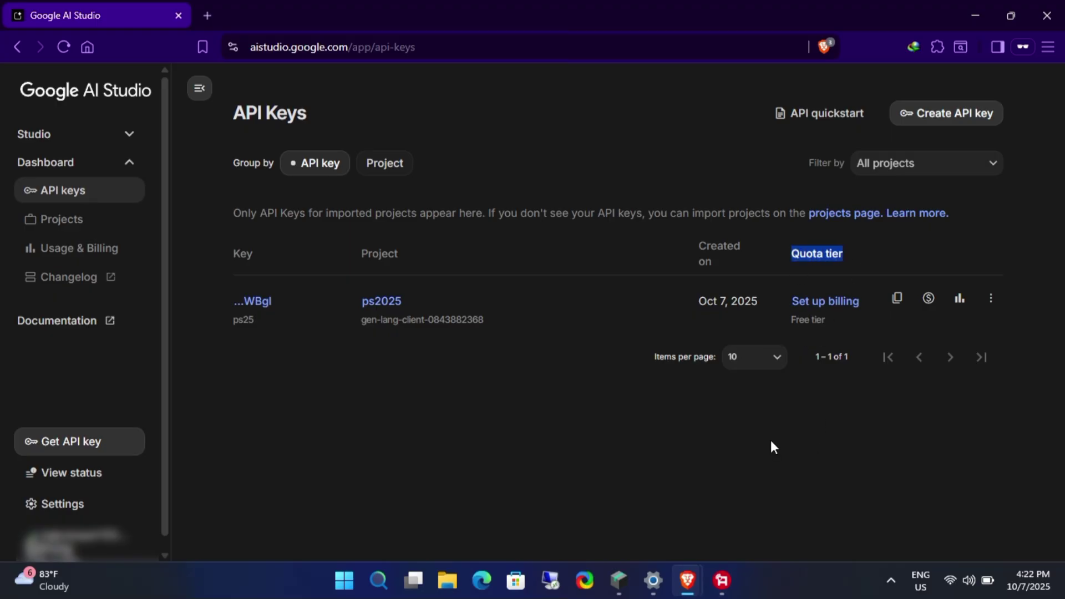
pyautogui.click(836, 300)
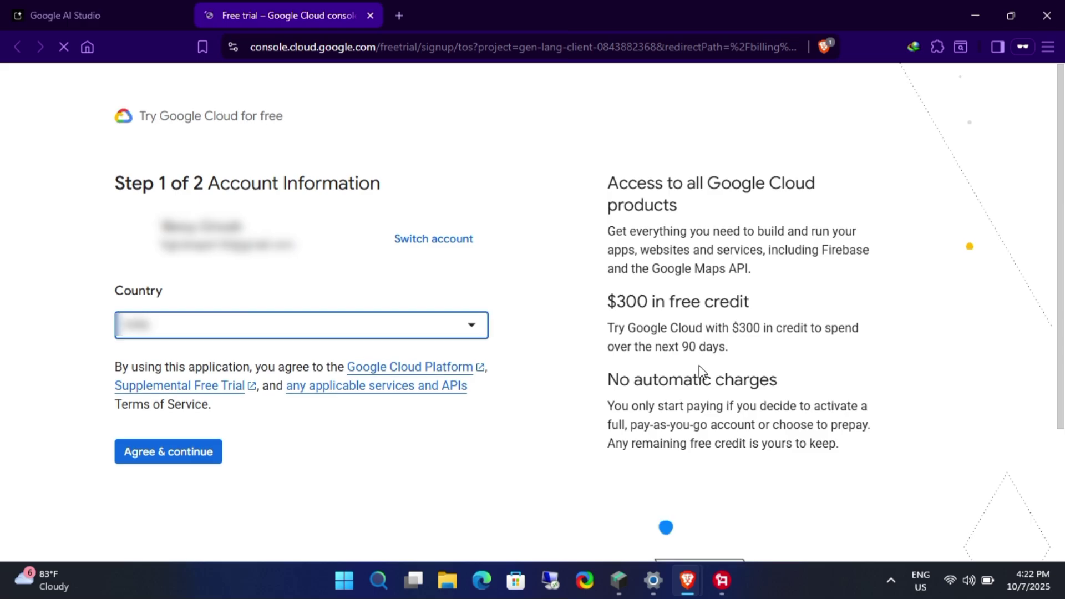
pyautogui.moveTo(123, 183); pyautogui.dragTo(339, 183)
pyautogui.click(492, 181)
pyautogui.moveTo(608, 380); pyautogui.dragTo(816, 376)
pyautogui.moveTo(608, 301); pyautogui.dragTo(768, 306)
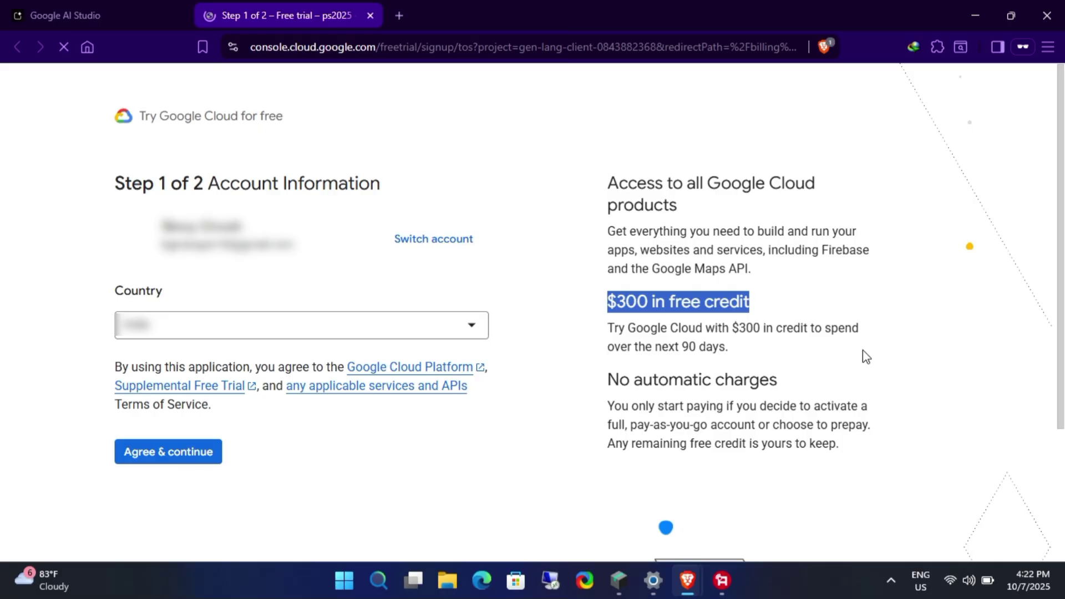
pyautogui.click(370, 15)
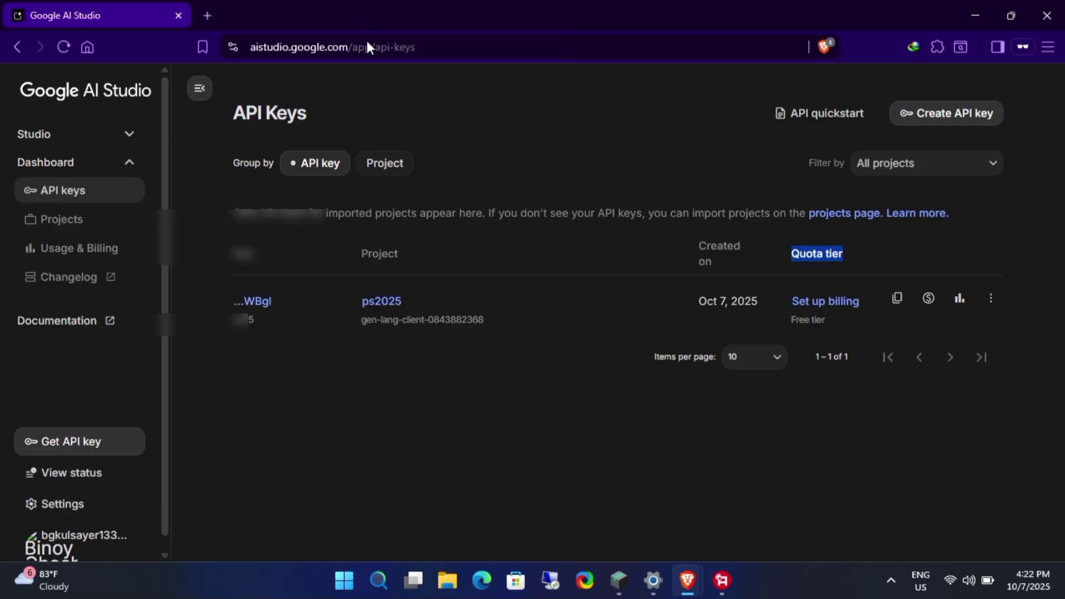
# Step: Open the details of the ps25 API key and copy the key
pyautogui.click(225, 253)
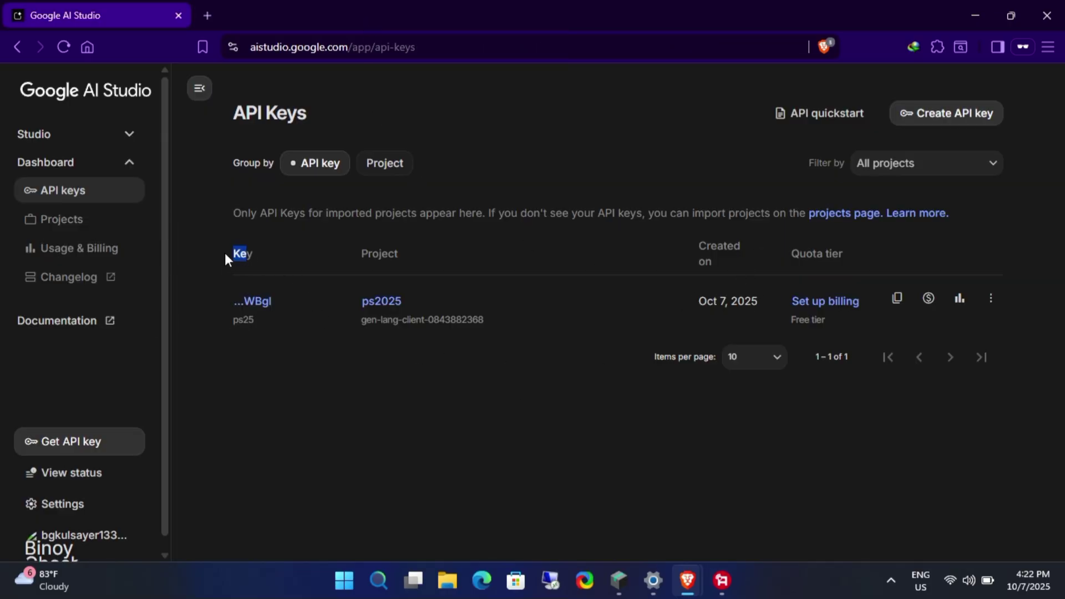
pyautogui.click(261, 303)
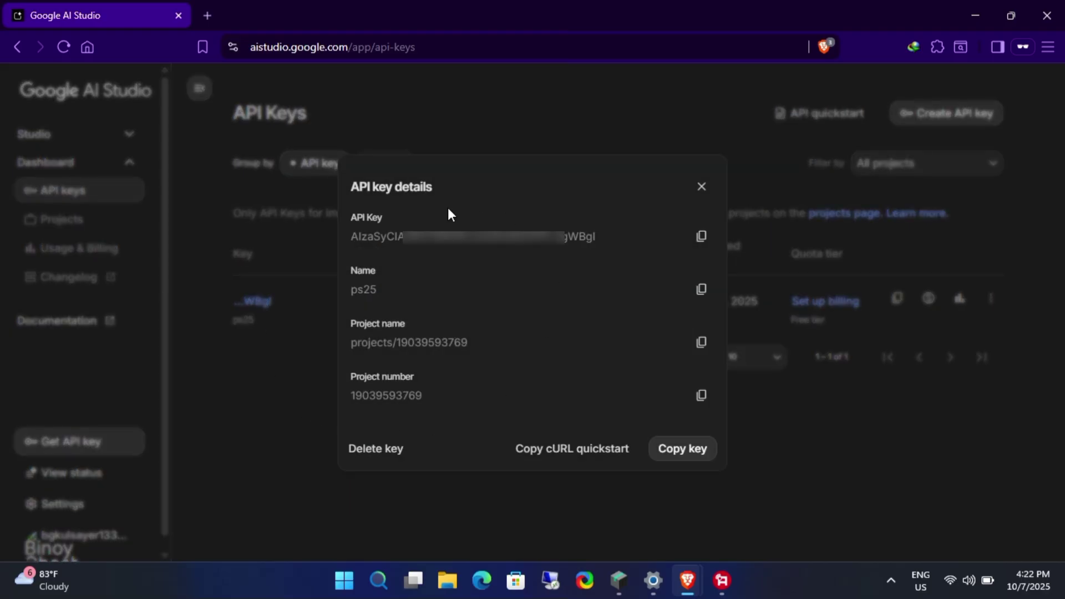
pyautogui.click(702, 239)
pyautogui.moveTo(351, 237); pyautogui.dragTo(607, 243)
pyautogui.click(615, 292)
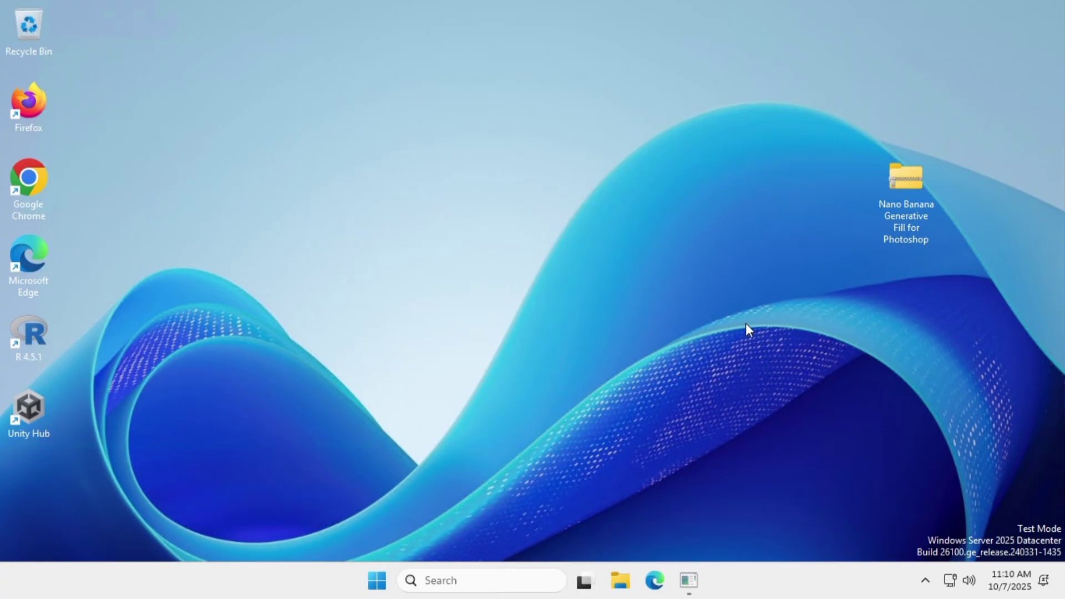
# Step: Launch Adobe Photoshop 2025 and check its release version in the About Photoshop information
pyautogui.click(382, 580)
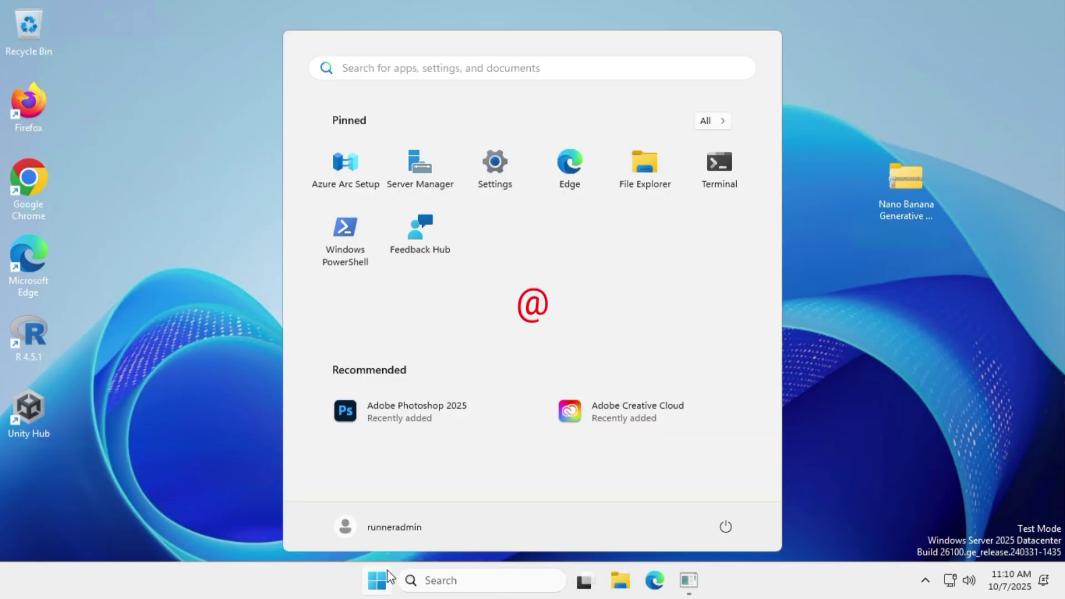
pyautogui.click(710, 121)
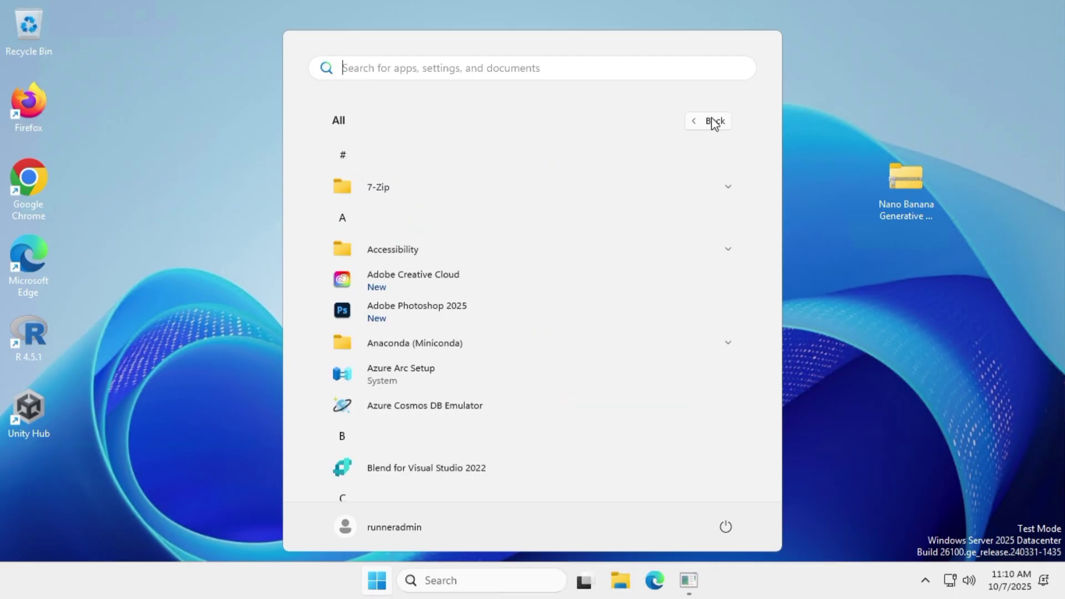
pyautogui.click(491, 314)
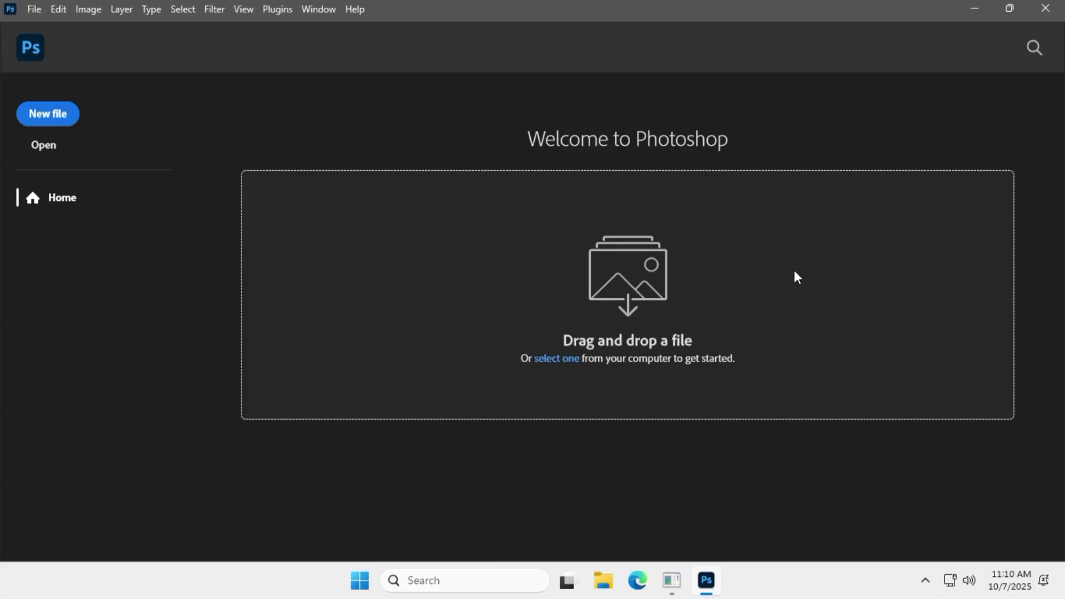
pyautogui.click(353, 8)
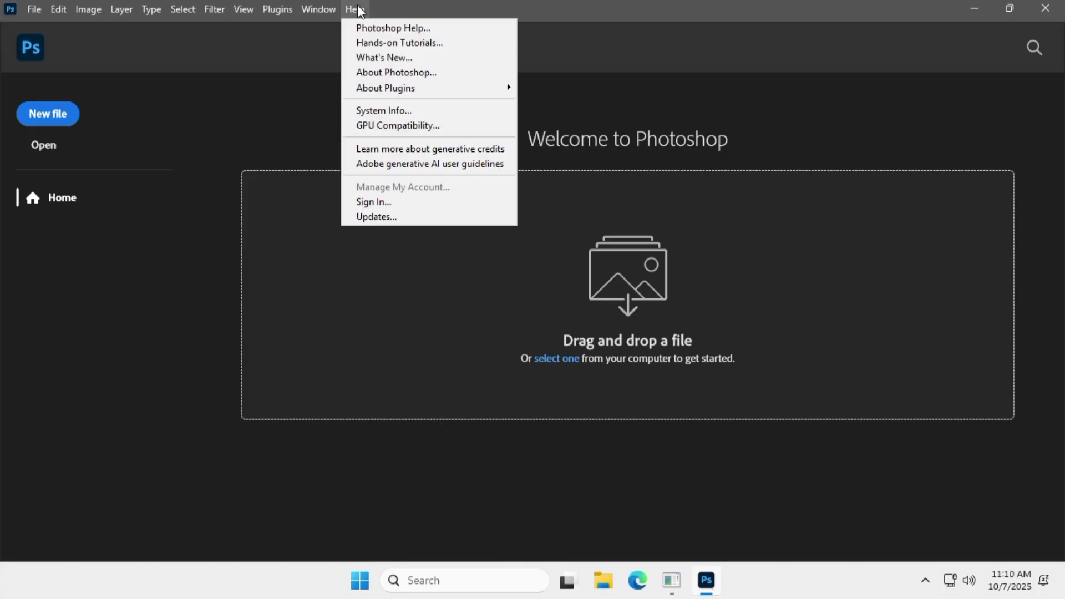
pyautogui.click(430, 72)
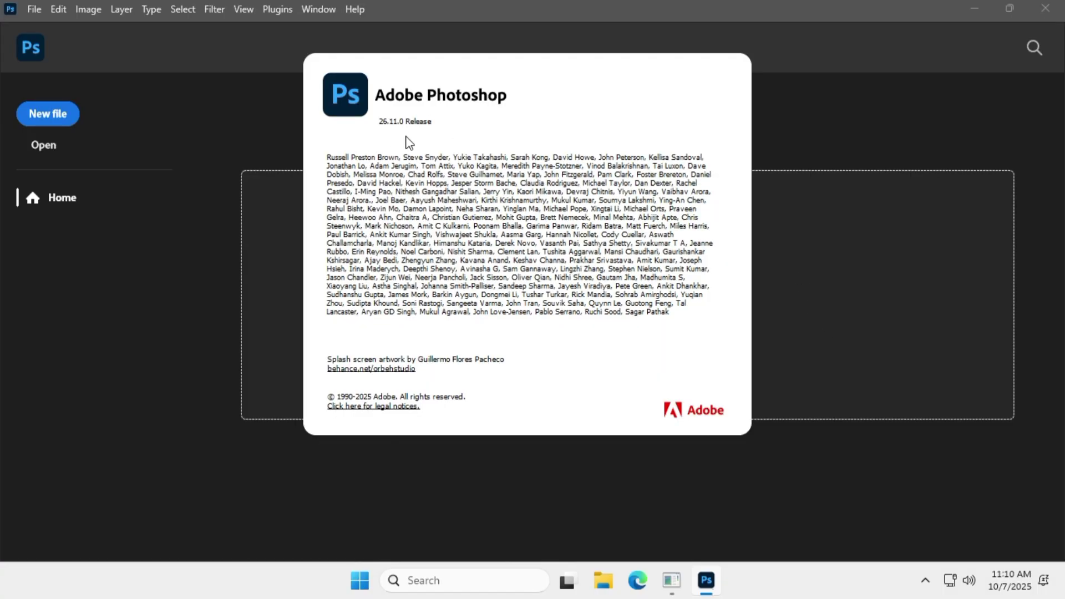
pyautogui.click(553, 73)
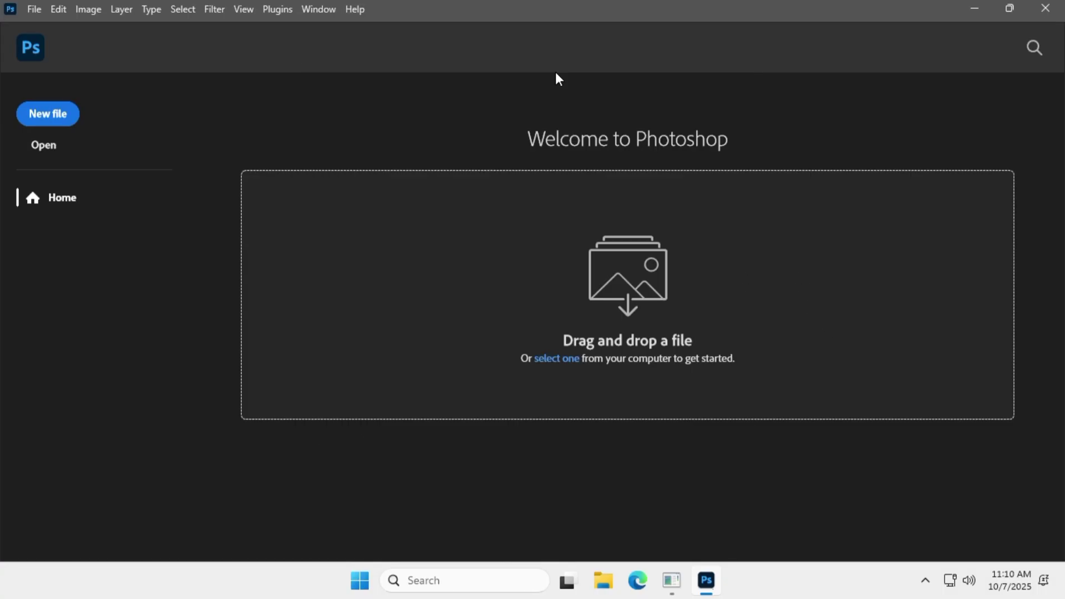
# Step: Check Photoshop's Plugins panel for installed plug-ins and close Photoshop
pyautogui.click(281, 11)
pyautogui.click(276, 28)
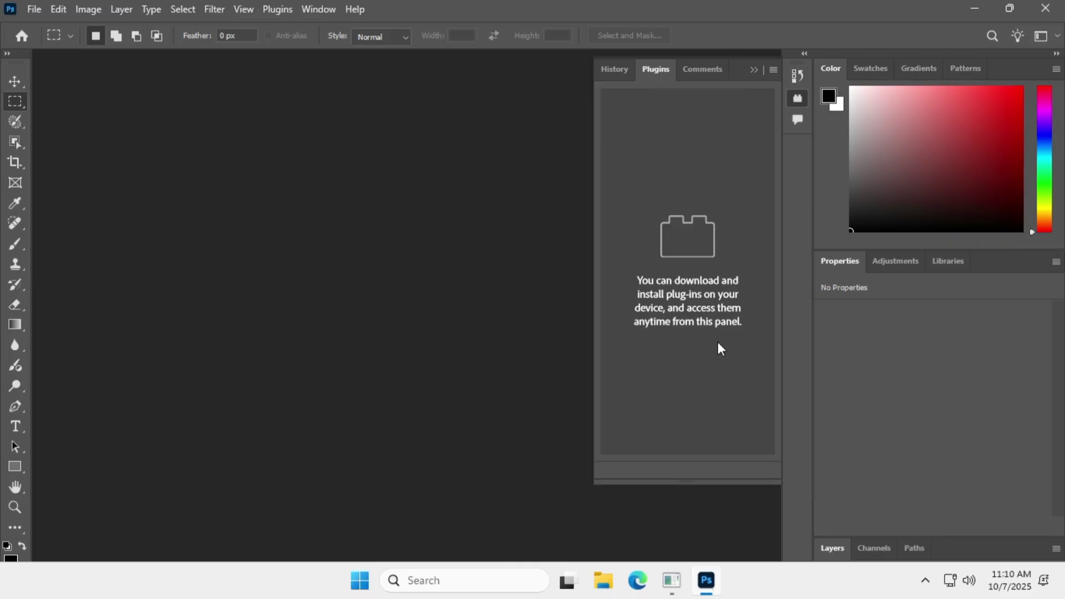
pyautogui.click(1045, 9)
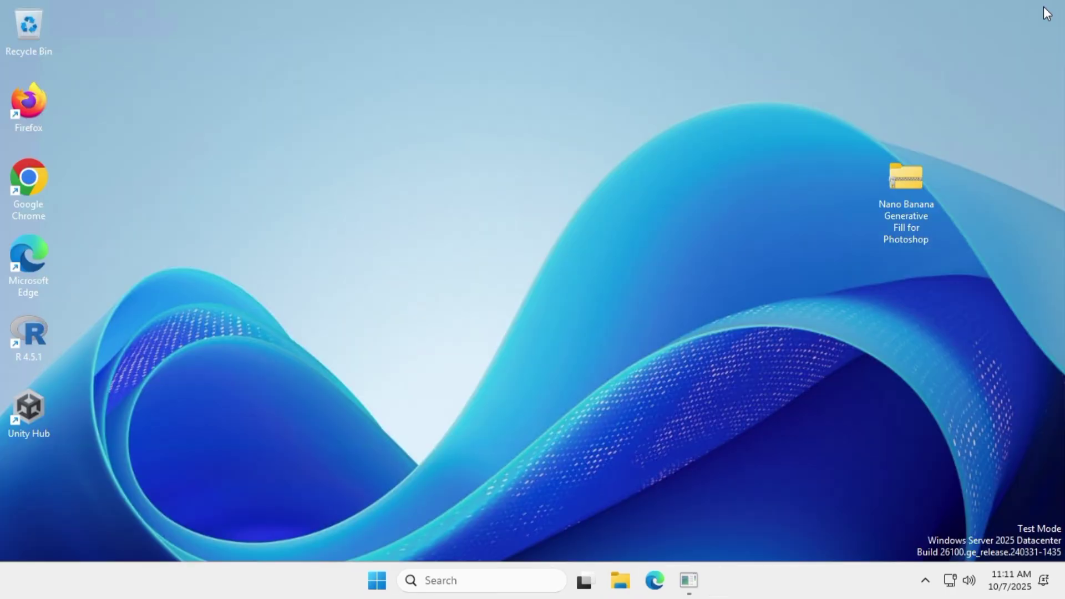
# Step: Extract the Nano Banana Generative Fill for Photoshop archive with 7-Zip, entering the archive password, and move the extracted folder to the middle of the desktop
pyautogui.rightClick(915, 182)
pyautogui.click(741, 455)
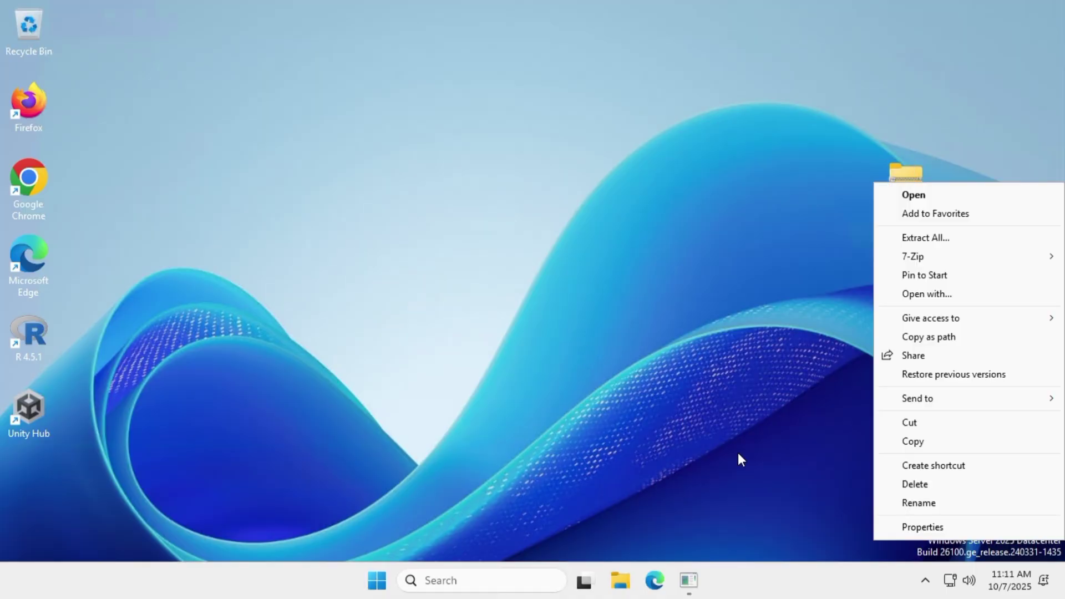
pyautogui.moveTo(927, 261)
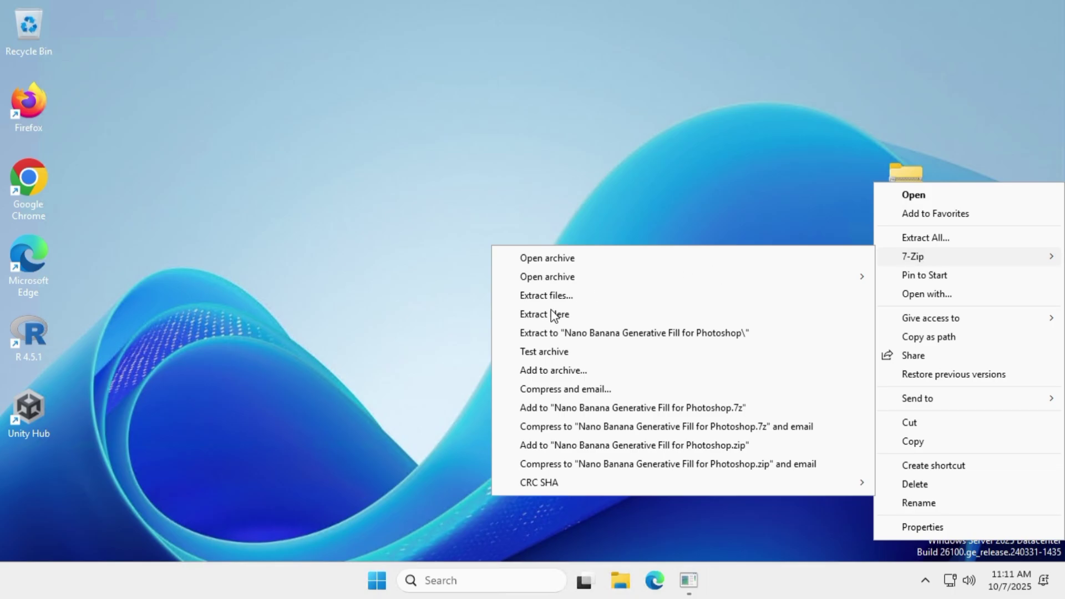
pyautogui.click(654, 317)
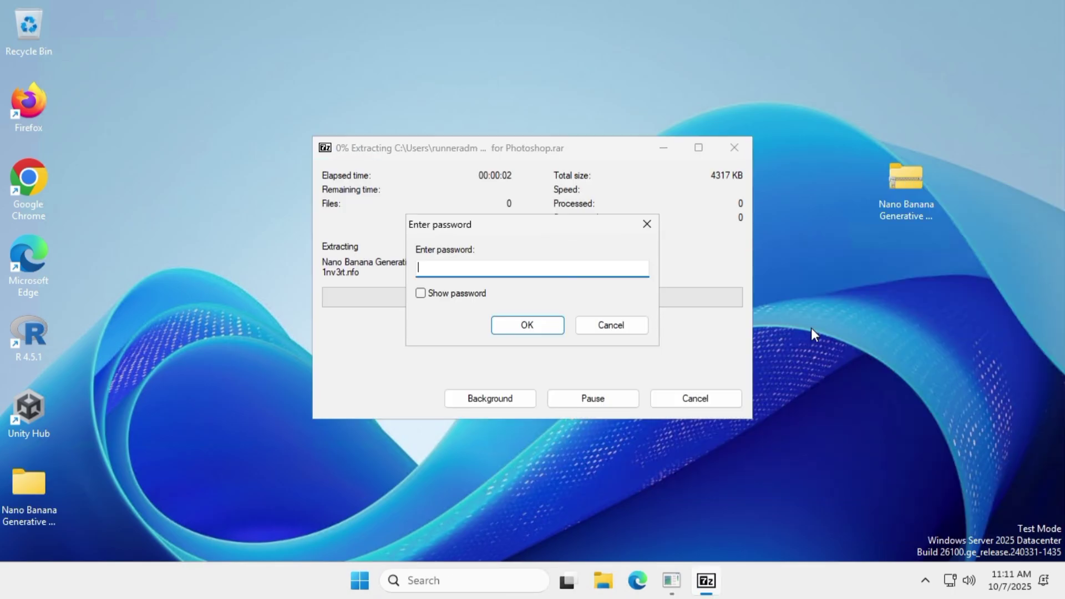
pyautogui.click(547, 327)
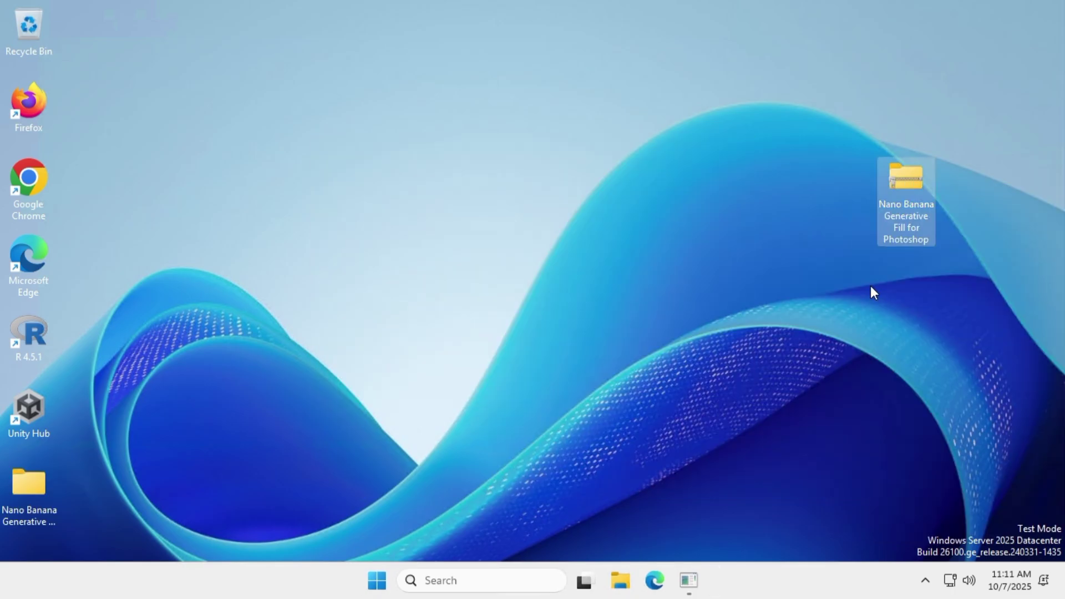
pyautogui.moveTo(35, 485); pyautogui.dragTo(463, 246)
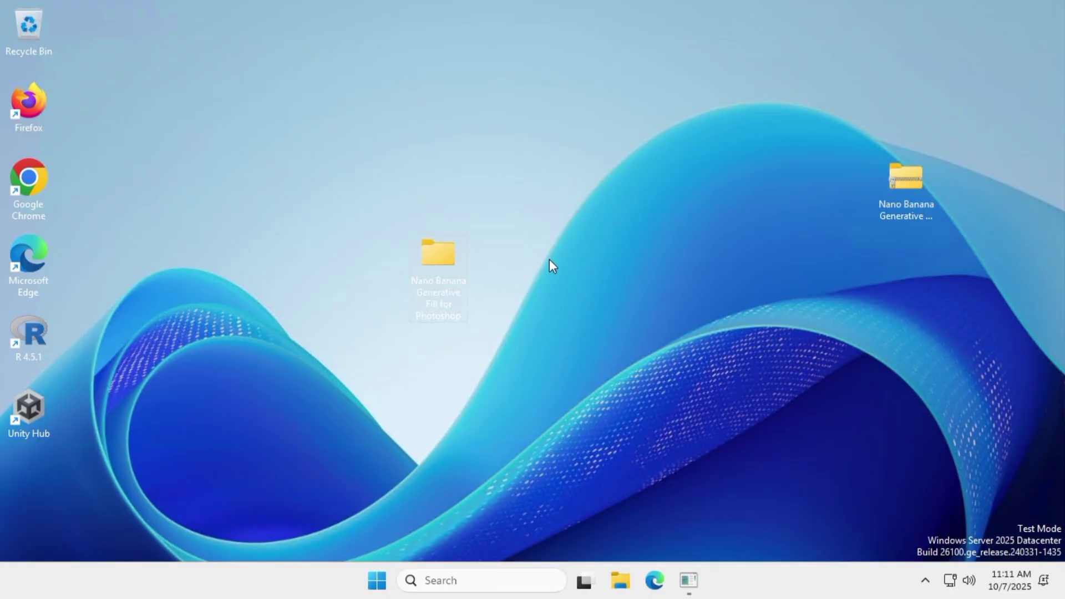
# Step: Copy the nano.bannanaPS folder from the extracted Nano Banana Generative Fill for Photoshop folder and close the window
pyautogui.doubleClick(441, 259)
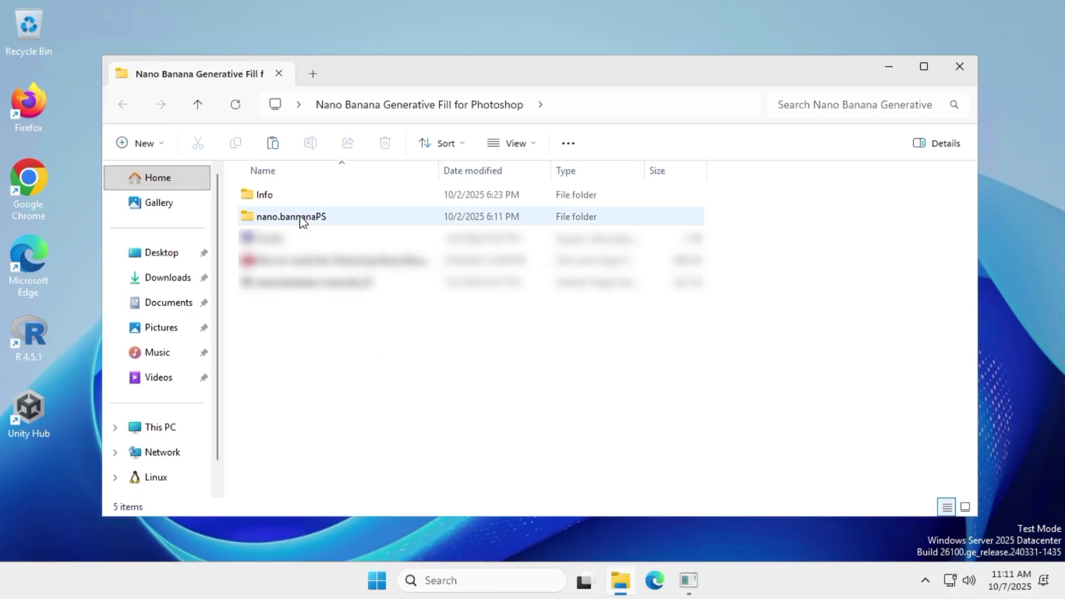
pyautogui.click(341, 218)
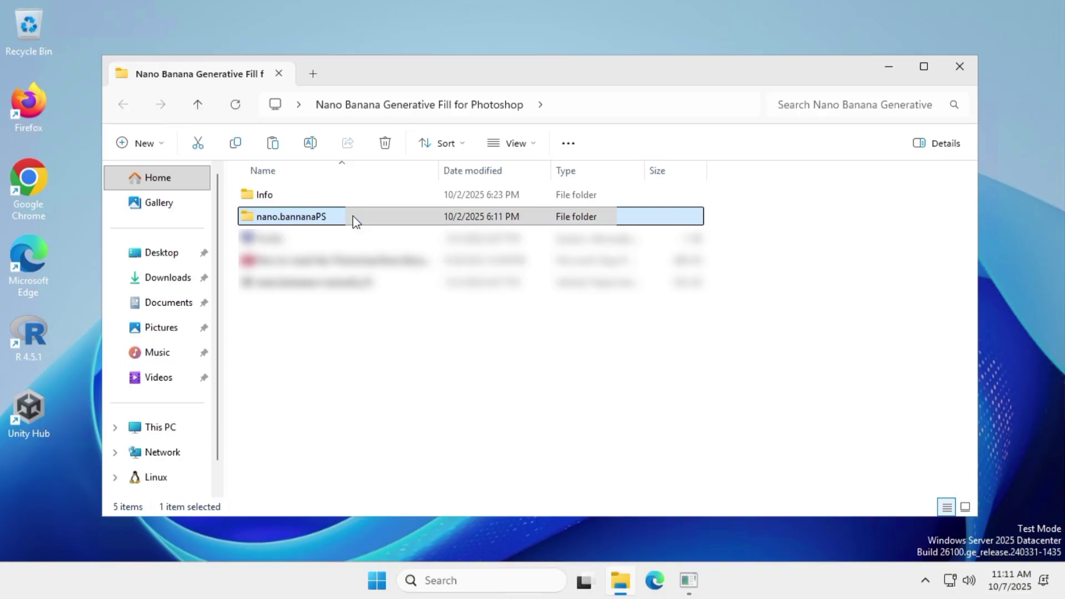
pyautogui.rightClick(355, 220)
pyautogui.click(432, 222)
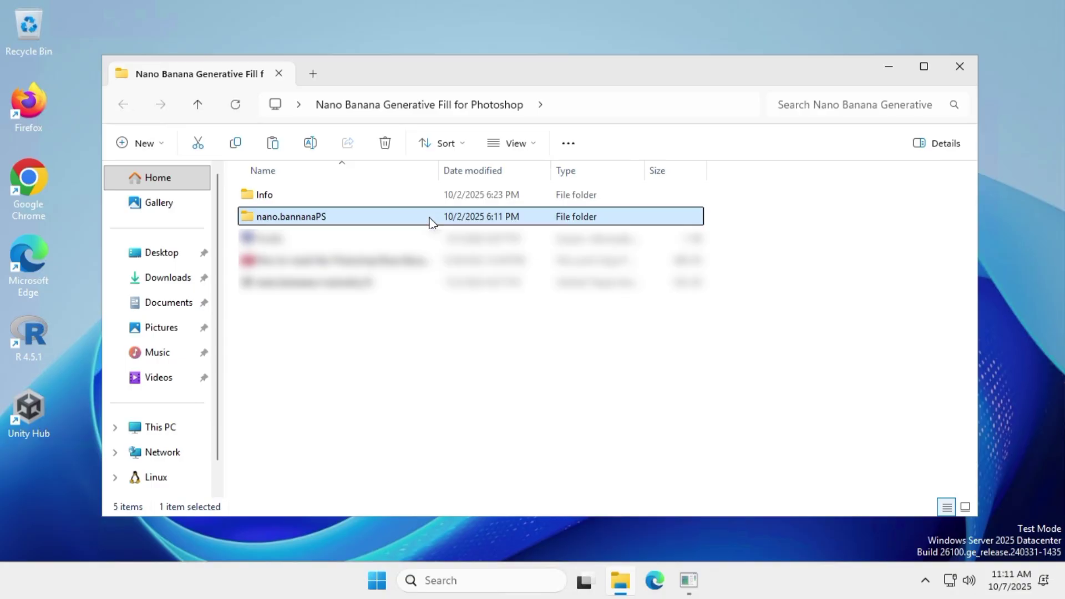
pyautogui.click(958, 68)
# Step: Open the file location of the Adobe Photoshop 2025 Start menu entry
pyautogui.click(381, 579)
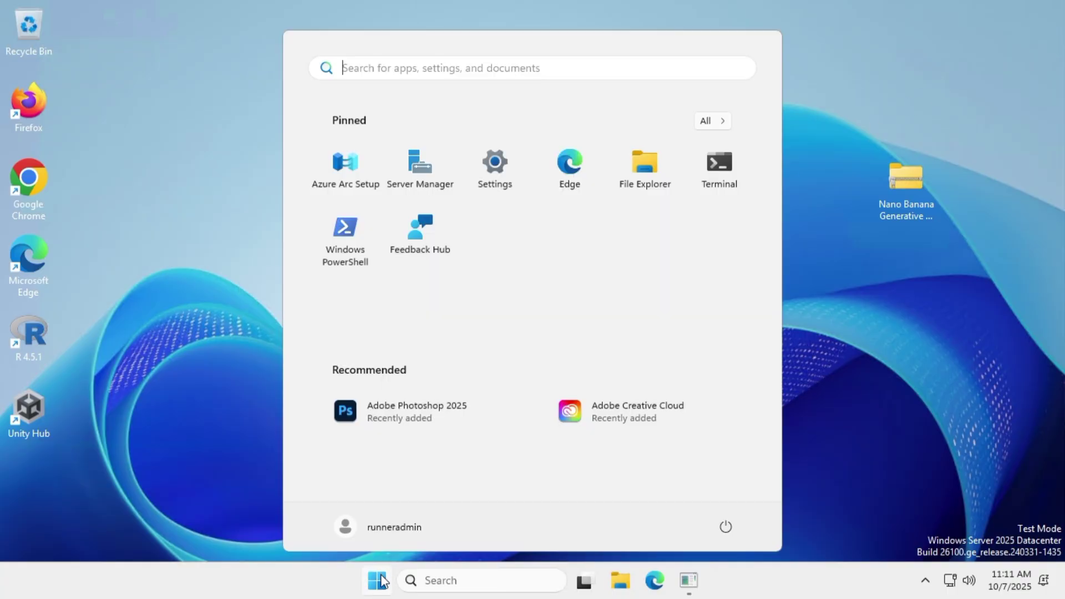
pyautogui.click(712, 121)
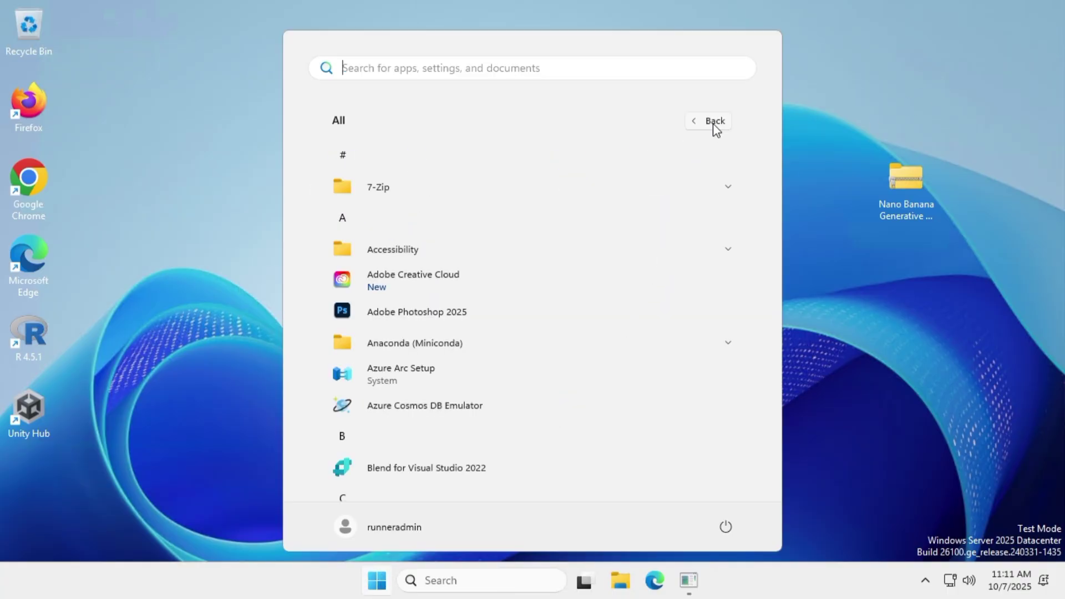
pyautogui.rightClick(476, 312)
pyautogui.moveTo(522, 353)
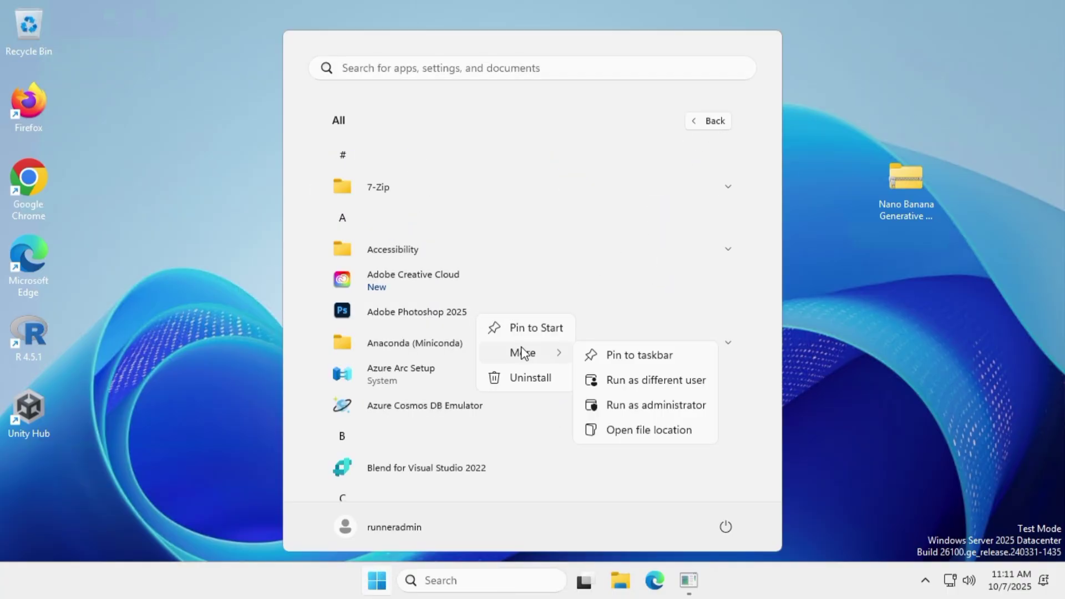
pyautogui.click(649, 430)
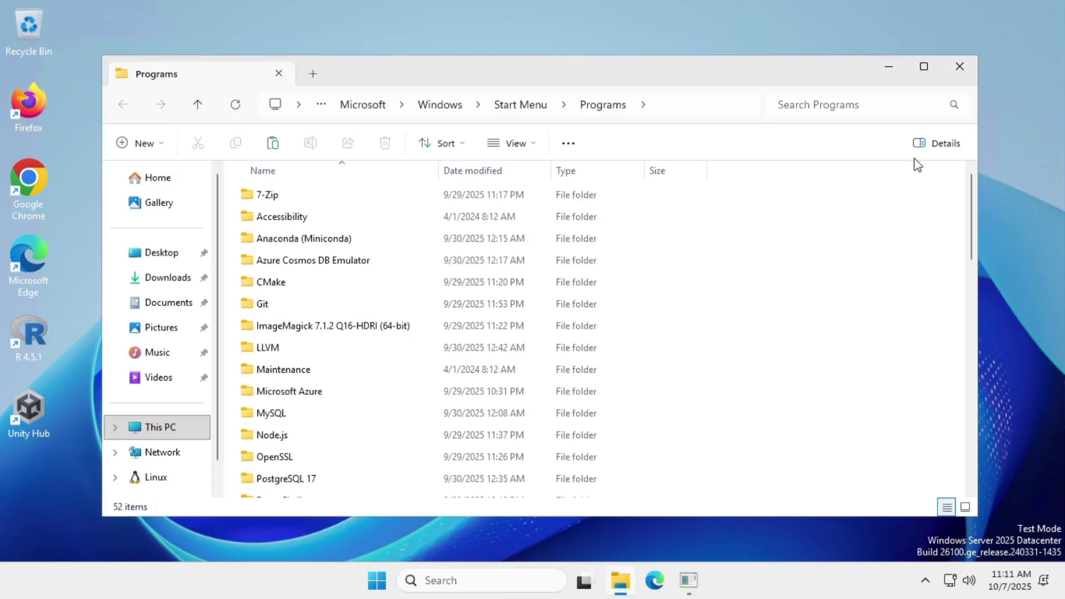
# Step: Find the Adobe Photoshop 2025 shortcut in the Programs folder and open the installation folder it points to
pyautogui.click(921, 69)
pyautogui.scroll(-3, 516, 347)
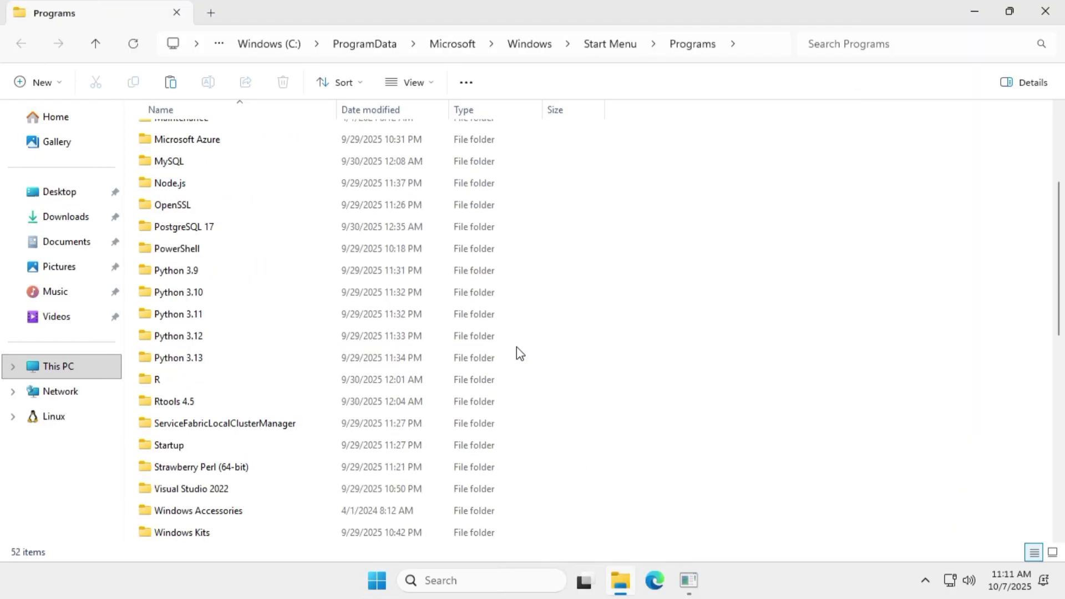
pyautogui.scroll(-4, 516, 347)
pyautogui.scroll(6, 517, 347)
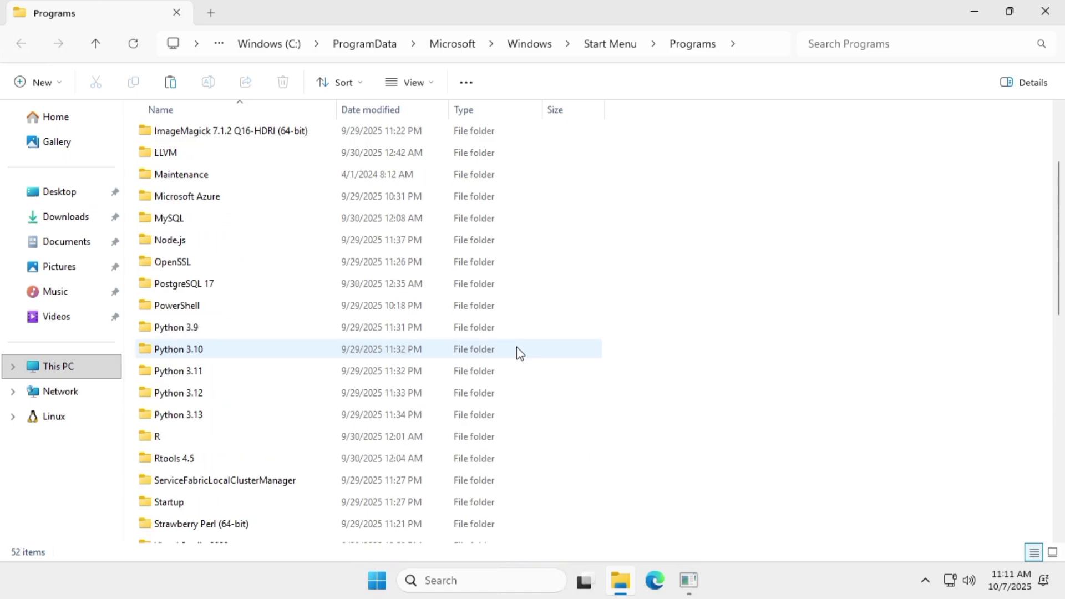
pyautogui.scroll(-6, 517, 348)
pyautogui.click(227, 405)
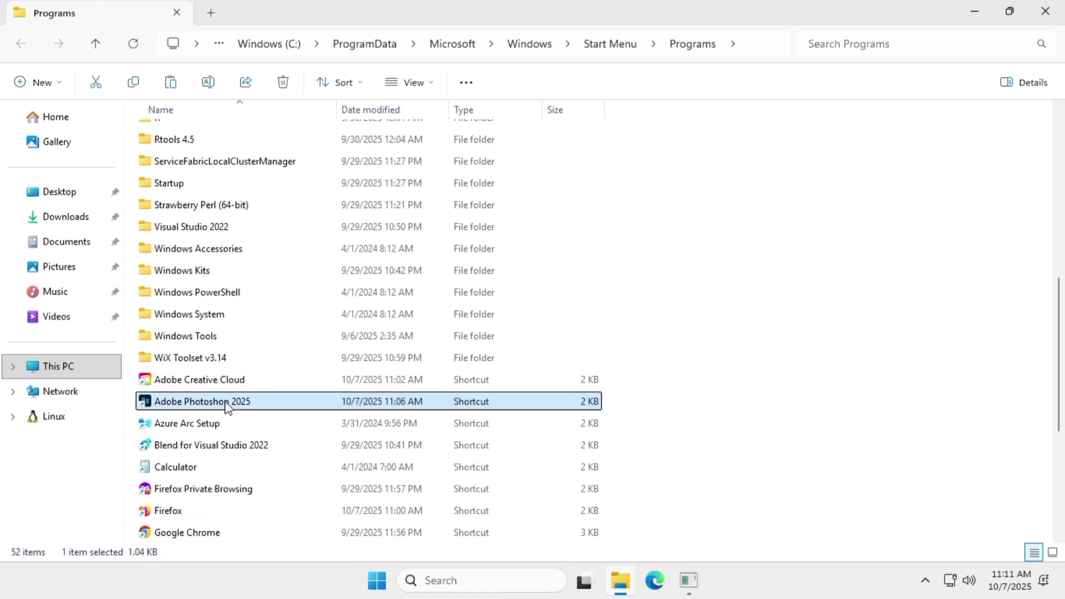
pyautogui.rightClick(227, 406)
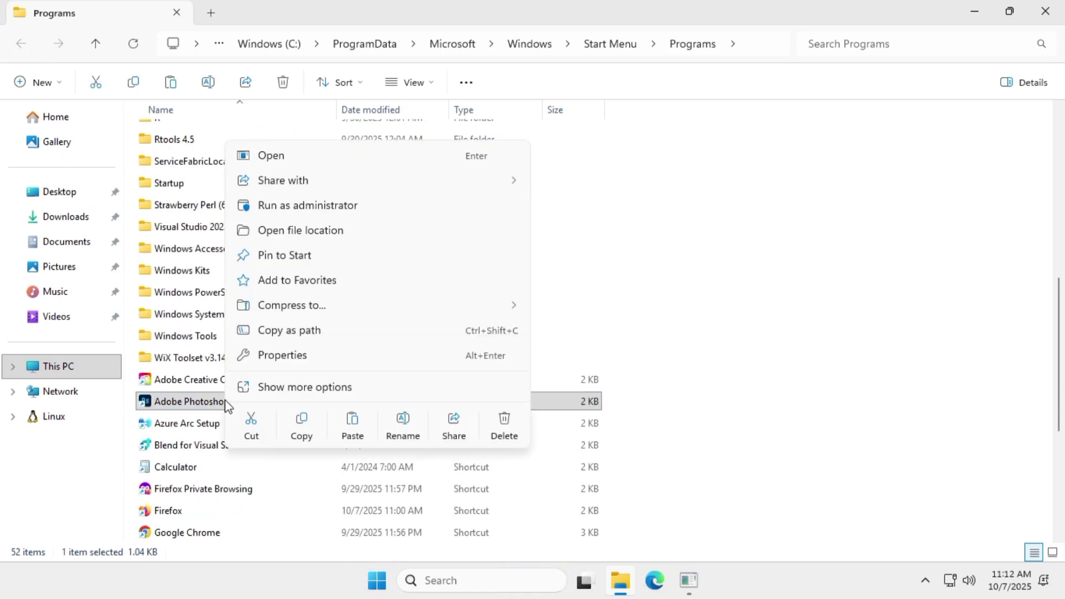
pyautogui.click(359, 233)
pyautogui.click(707, 46)
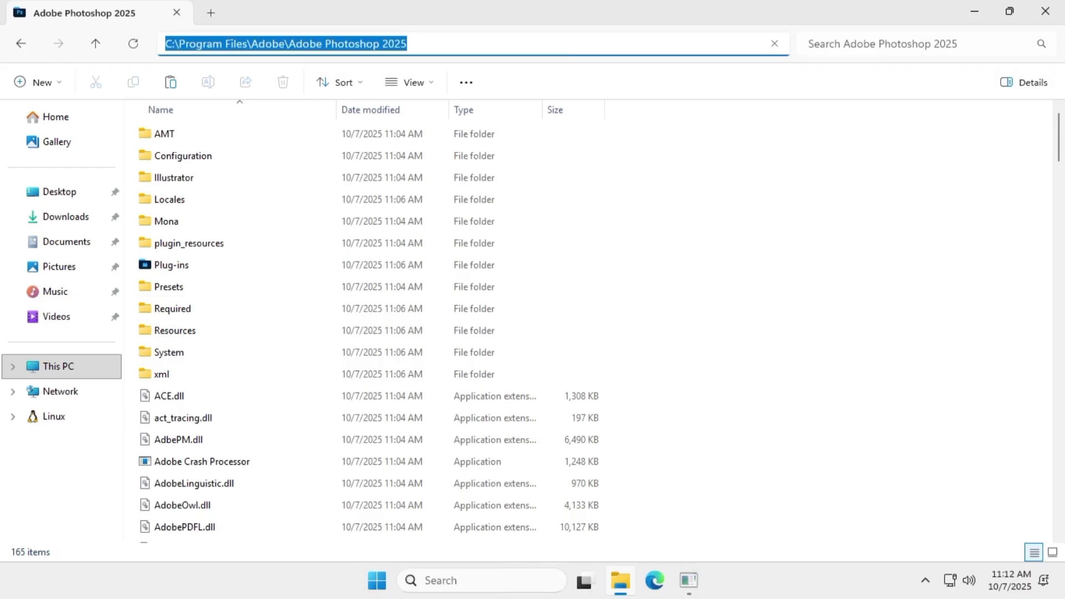
pyautogui.press('Escape')
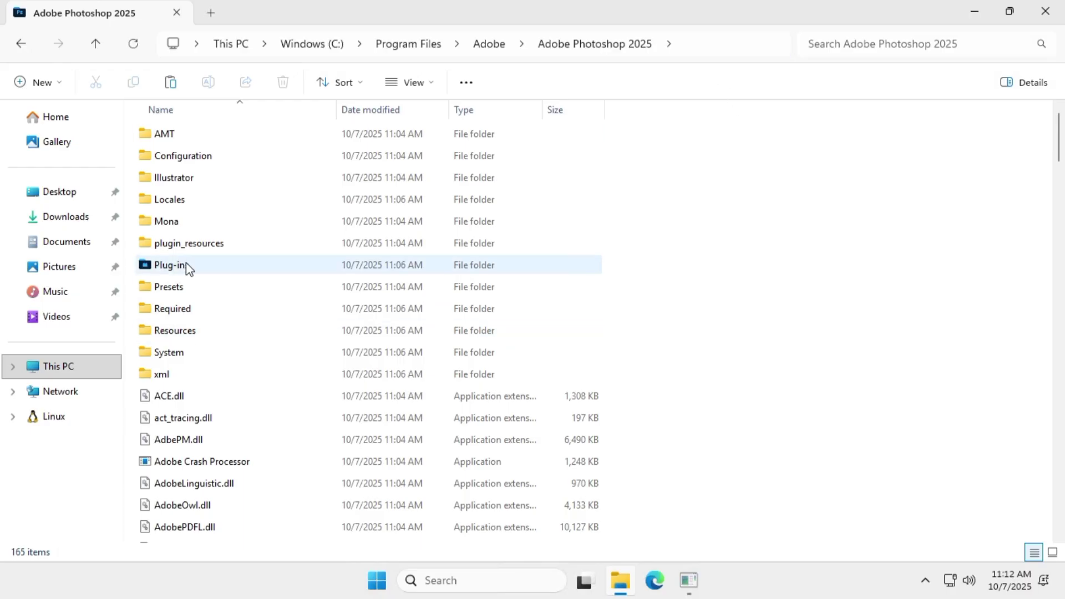
# Step: Paste the copied nano.bannanaPS folder into Photoshop 2025's Plug-ins folder
pyautogui.click(230, 269)
pyautogui.doubleClick(231, 270)
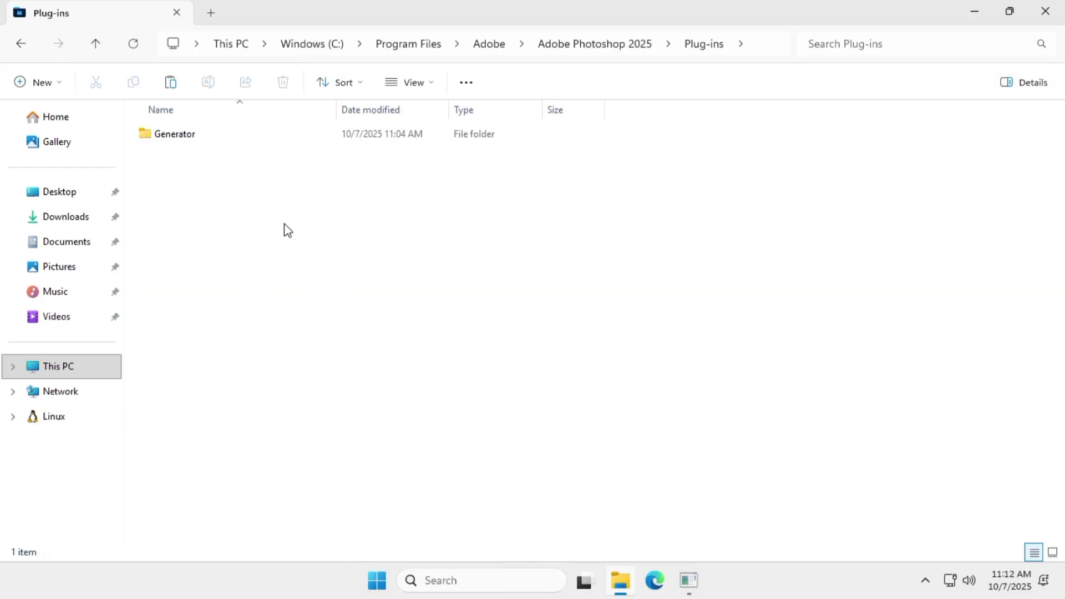
pyautogui.rightClick(232, 181)
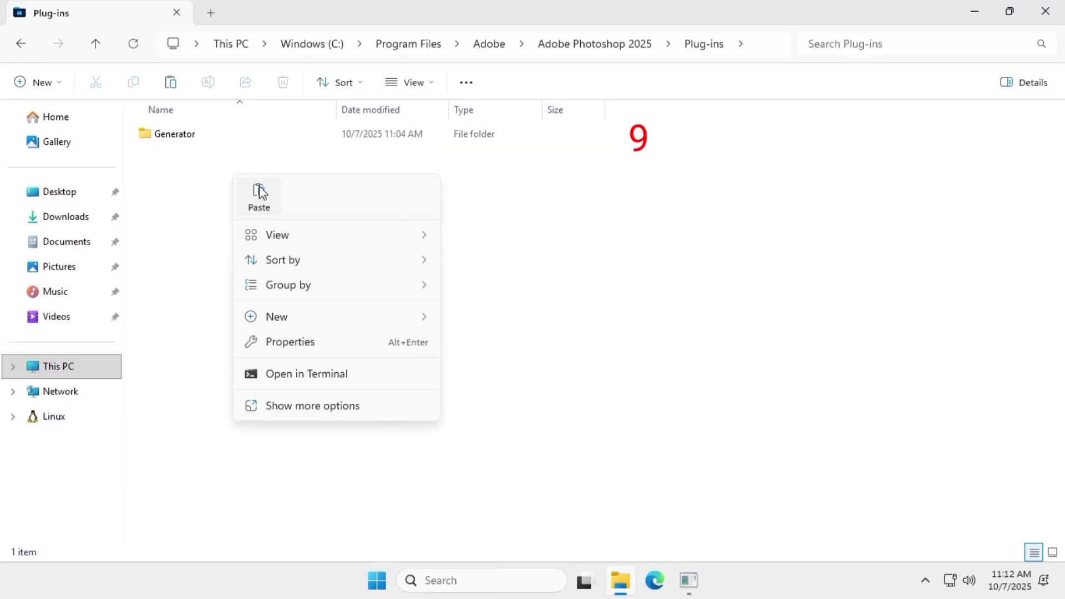
pyautogui.click(619, 305)
pyautogui.hotkey('ctrl', 'v')
pyautogui.click(262, 175)
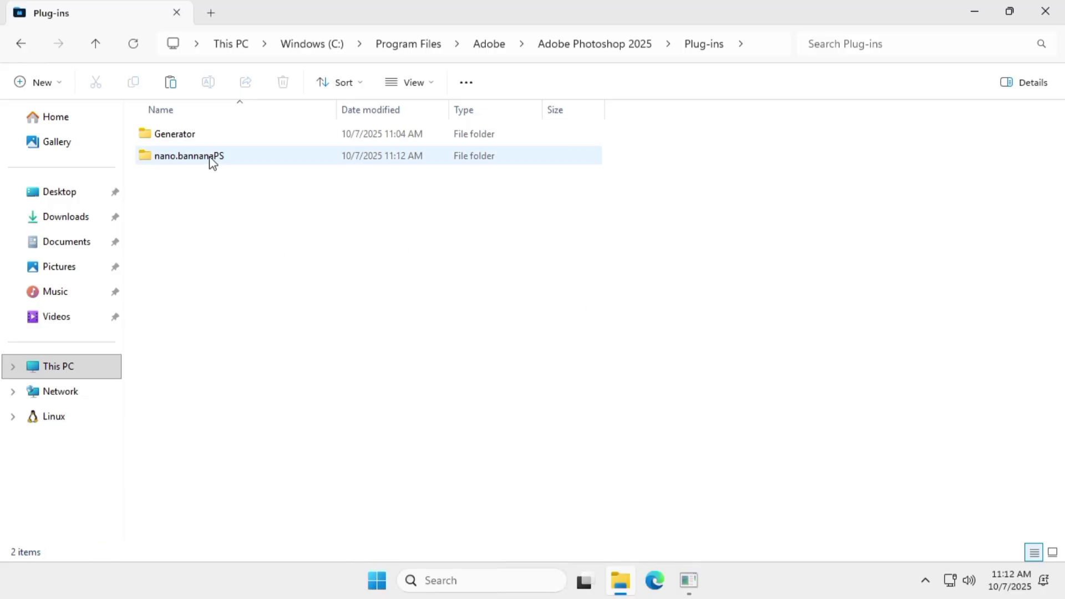
# Step: Check the contents of the pasted nano.bannanaPS folder and return to the Plug-ins folder
pyautogui.click(275, 162)
pyautogui.doubleClick(276, 162)
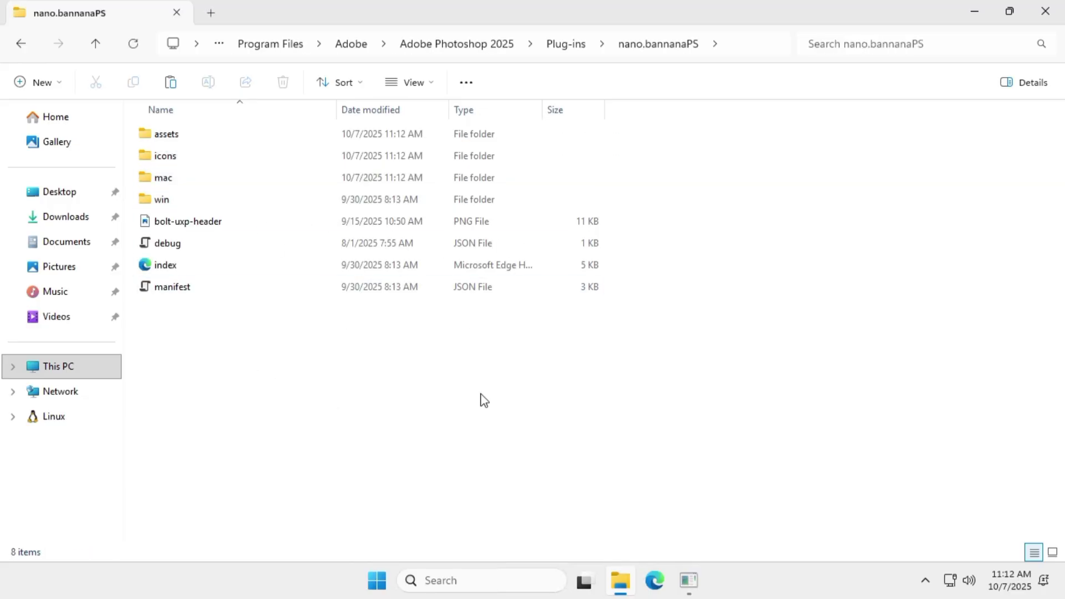
pyautogui.click(22, 44)
pyautogui.click(601, 349)
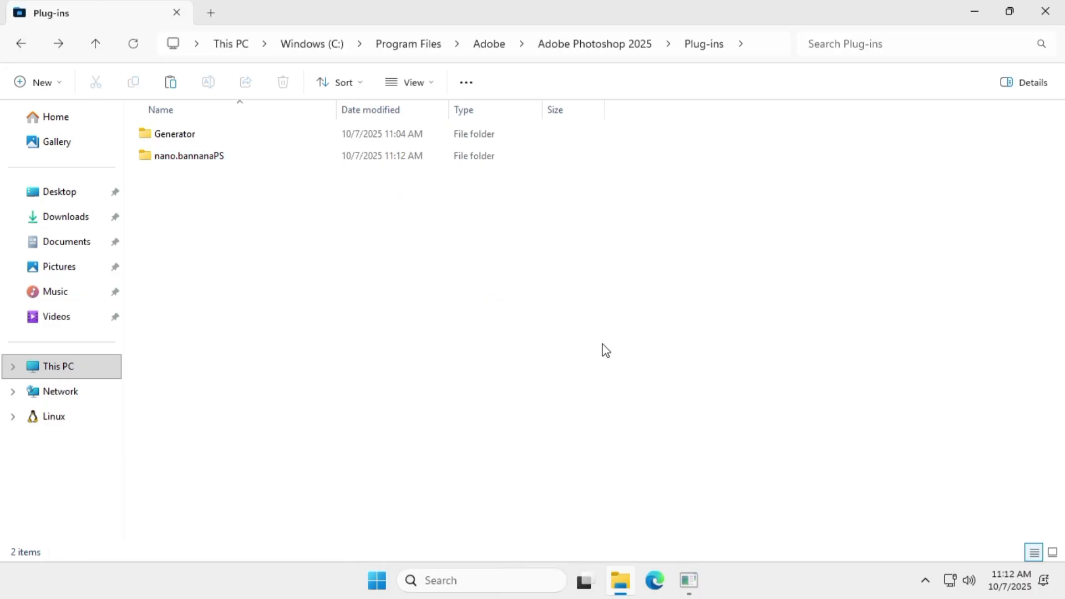
# Step: Close File Explorer, launch Adobe Photoshop 2025 and open the NanoBanana For Photoshop plugin
pyautogui.hotkey('alt', 'F4')
pyautogui.press('super')
pyautogui.click(432, 417)
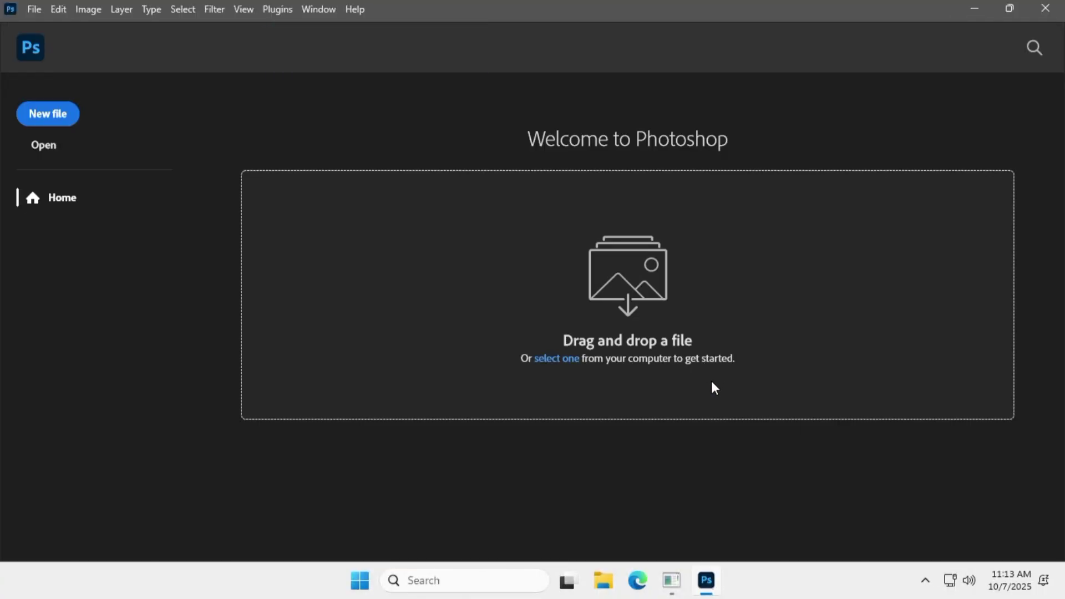
pyautogui.click(276, 11)
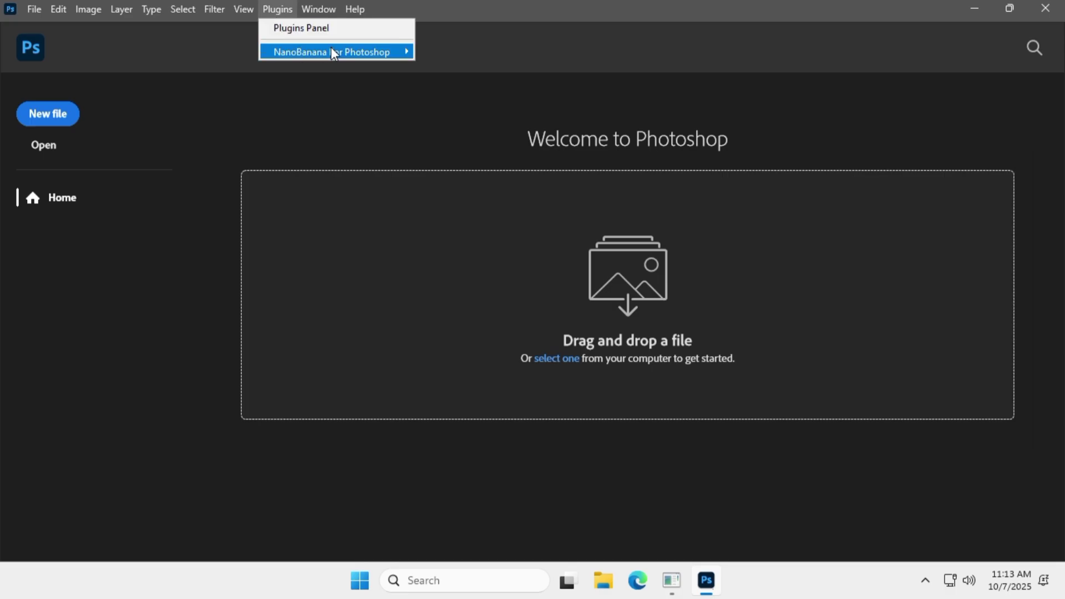
pyautogui.moveTo(364, 52)
pyautogui.click(475, 52)
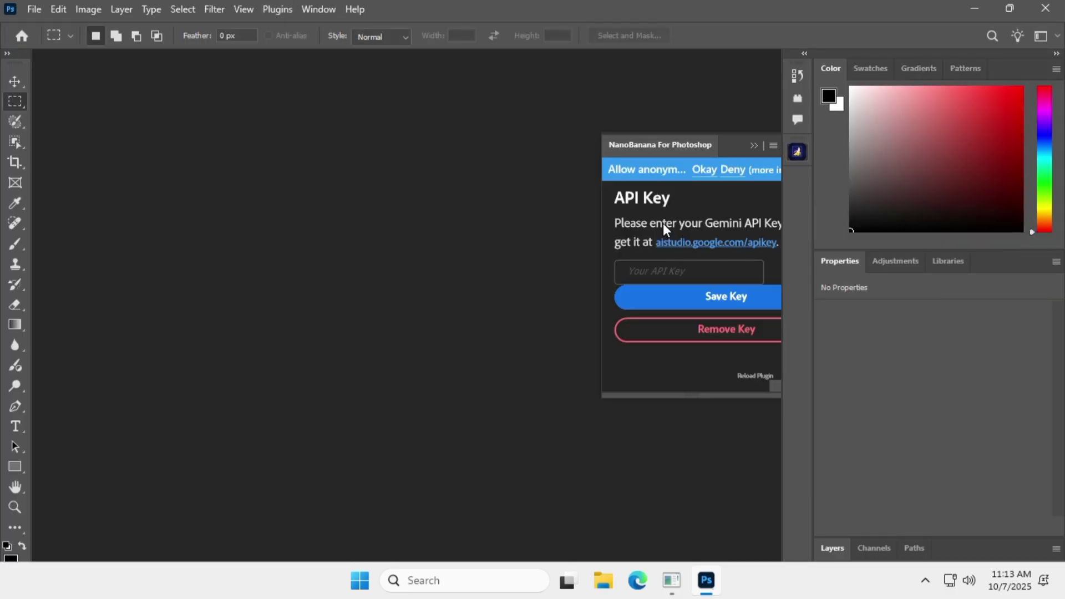
# Step: Paste the Gemini API key into the NanoBanana plugin's API key field and save it
pyautogui.click(688, 271)
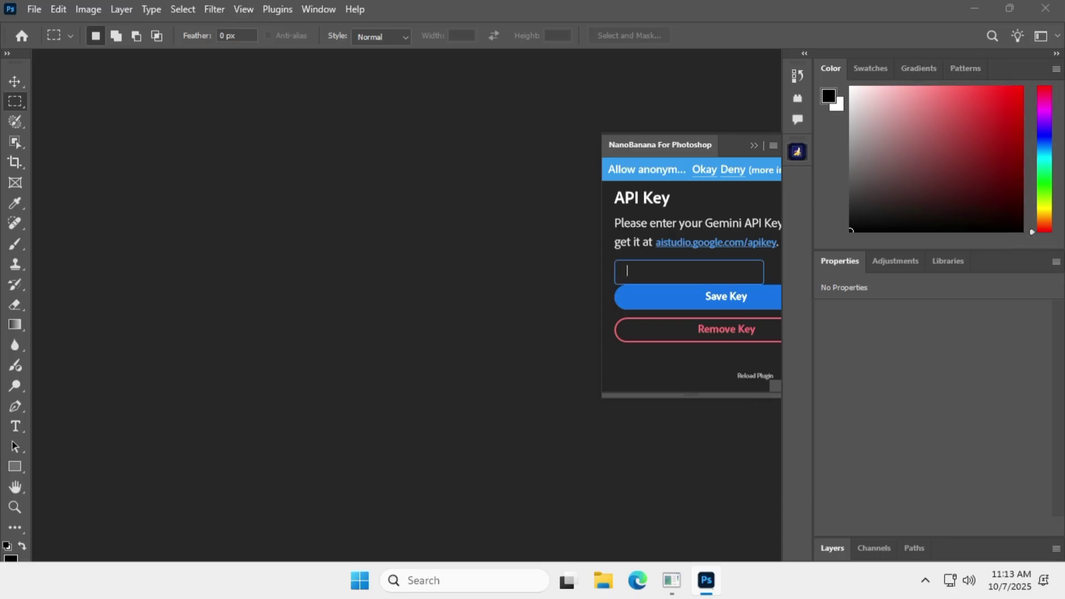
pyautogui.hotkey('ctrl', 'v')
pyautogui.click(736, 297)
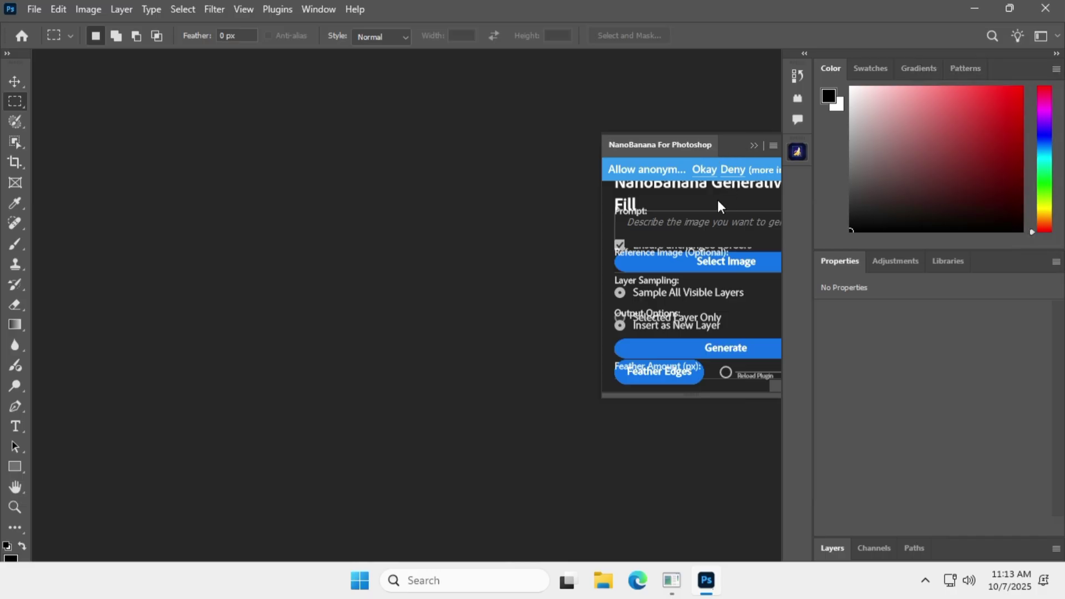
# Step: Enlarge the NanoBanana For Photoshop panel in height and width until all its options fit, and deny anonymous analytics
pyautogui.moveTo(774, 396); pyautogui.dragTo(767, 550)
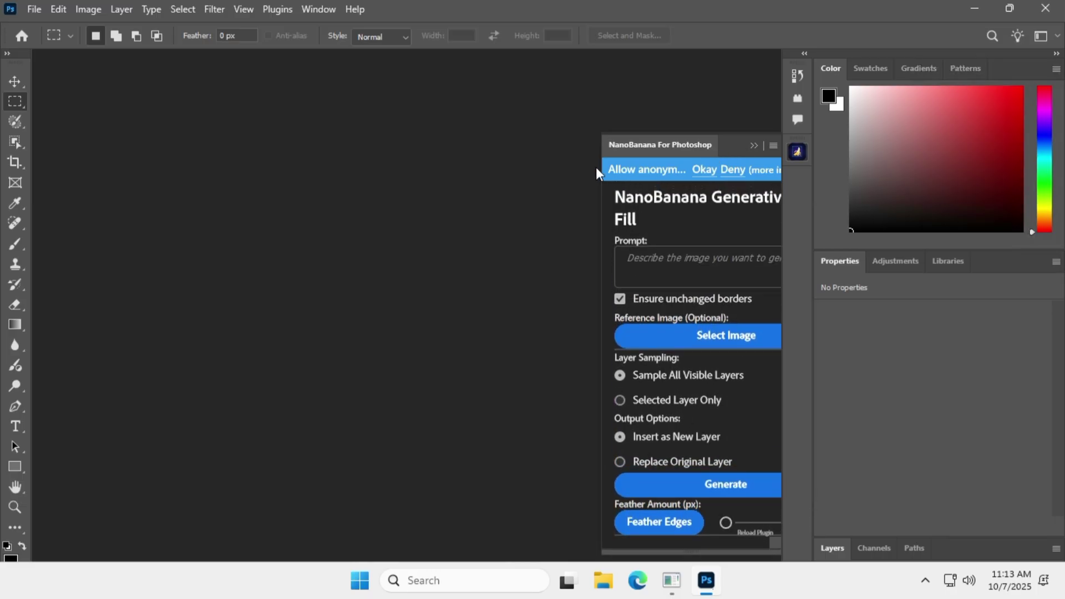
pyautogui.moveTo(599, 186); pyautogui.dragTo(455, 195)
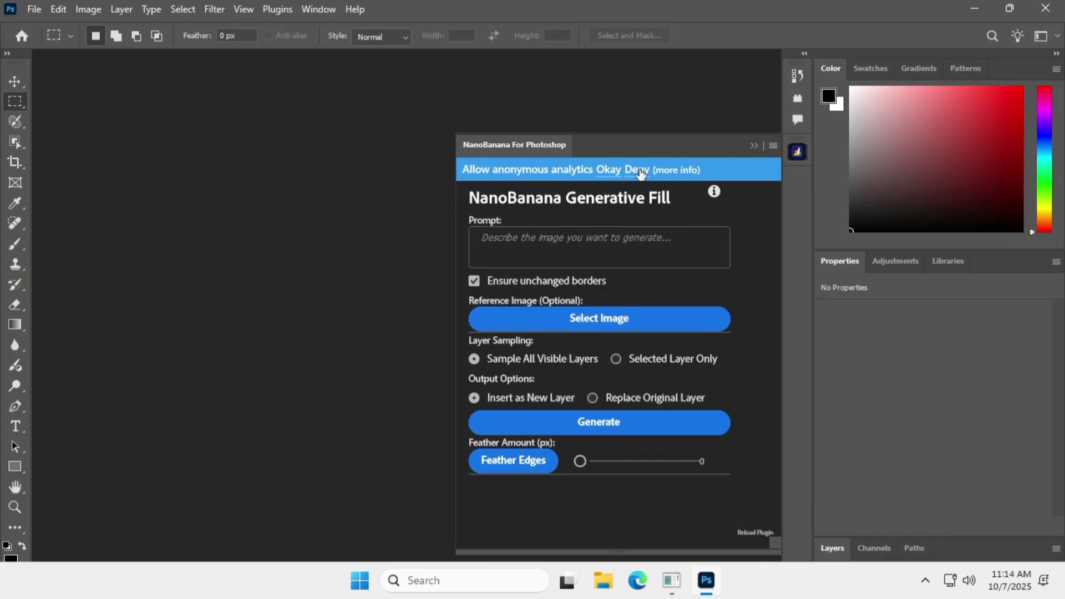
pyautogui.click(640, 170)
pyautogui.press('g')
# Step: Create a new document at the Default Photoshop Size of 7 x 5 in at 300 ppi with a white background
pyautogui.click(37, 13)
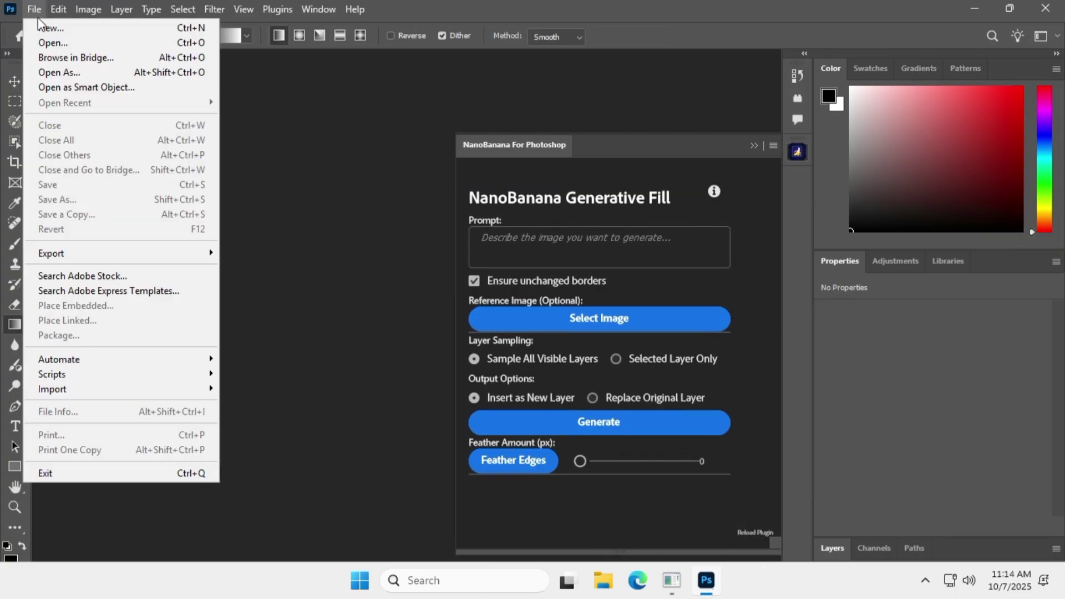
pyautogui.click(54, 26)
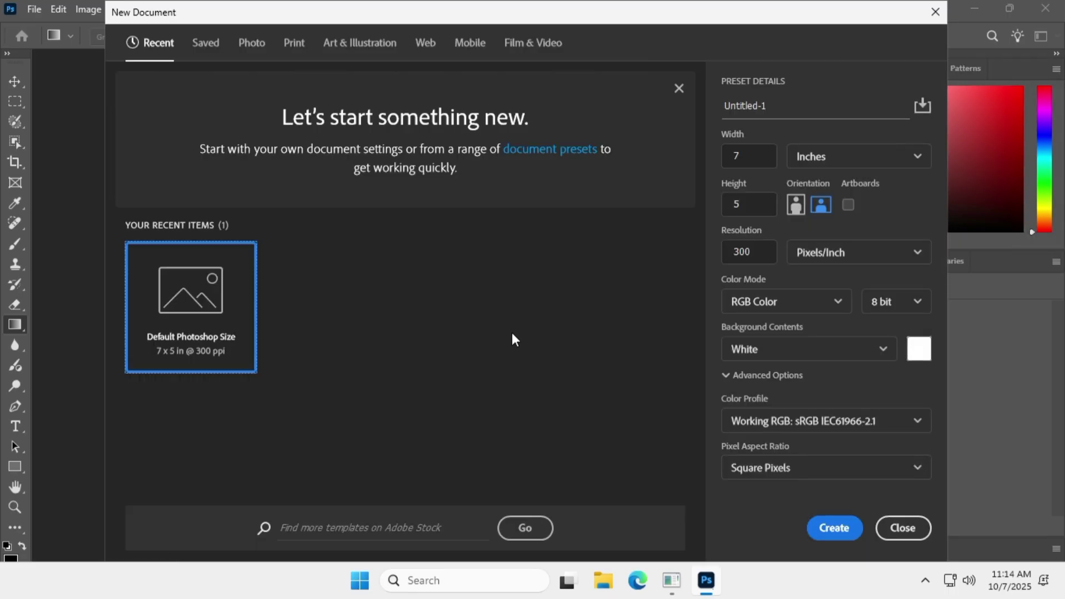
pyautogui.click(835, 528)
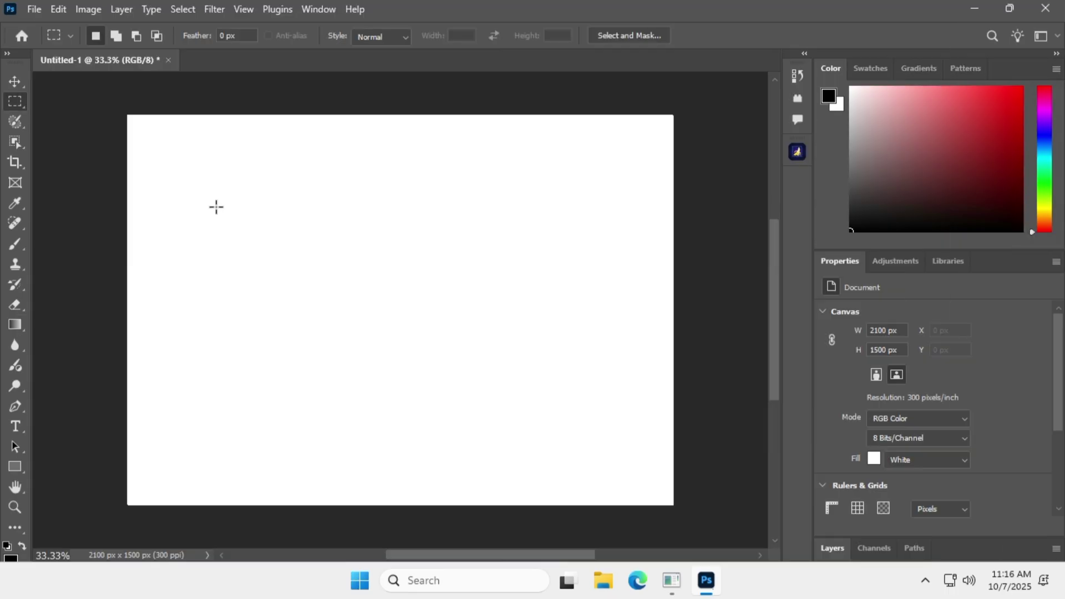
# Step: Draw a rectangular marquee selection across the middle of the white canvas, replacing the first larger attempt
pyautogui.moveTo(216, 210); pyautogui.dragTo(516, 386)
pyautogui.hotkey('ctrl', 'd')
pyautogui.moveTo(215, 209); pyautogui.dragTo(458, 365)
# Step: Try to generate a NanoBanana fill for the selection with the prompt "beautiful natural scene", inserted as a new layer
pyautogui.click(797, 152)
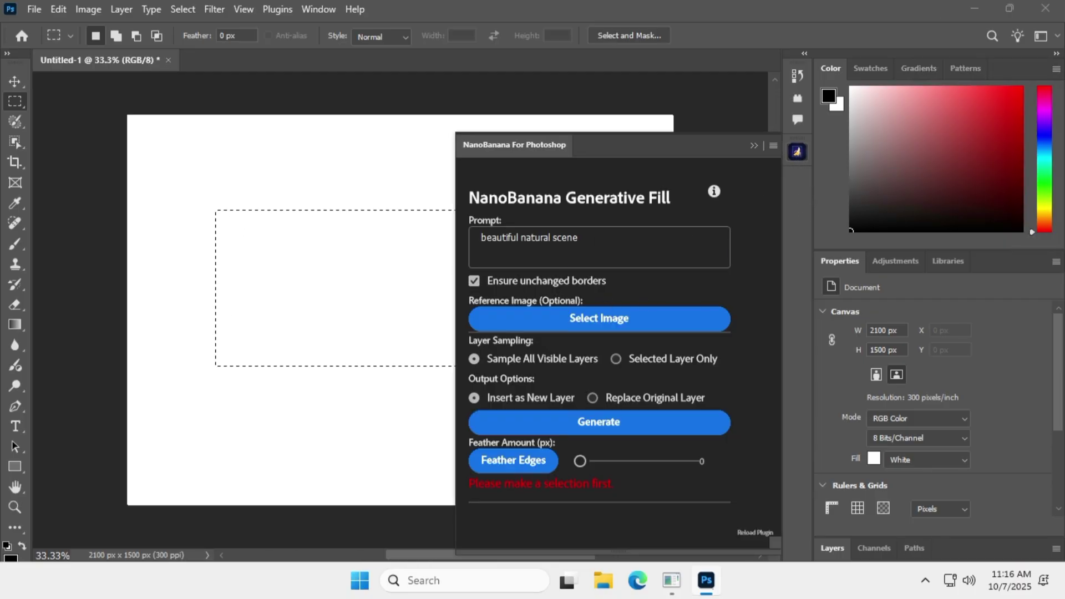
pyautogui.tripleClick(630, 233)
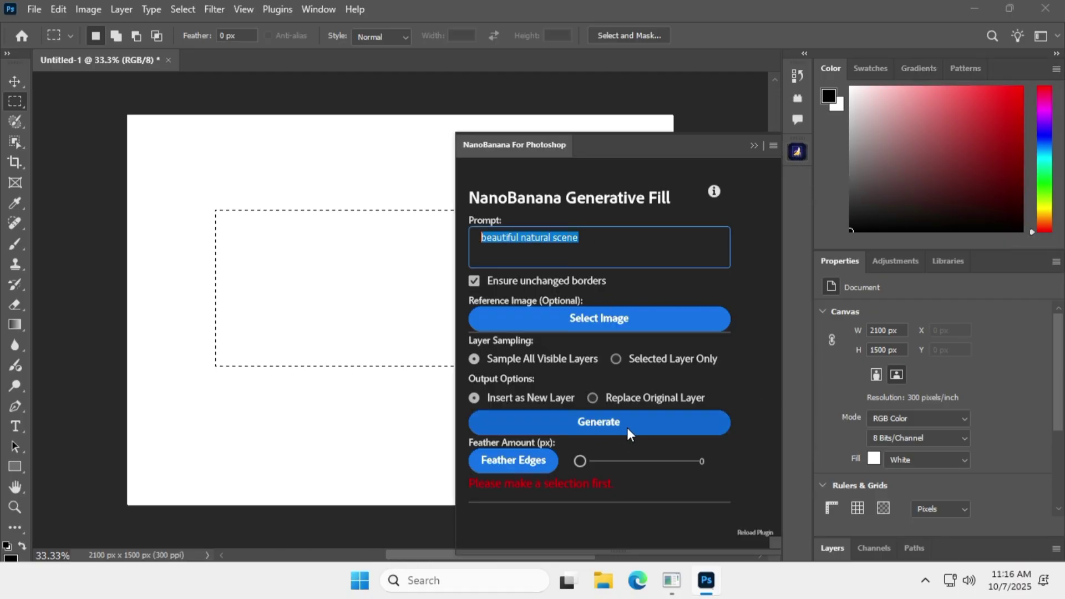
pyautogui.click(611, 423)
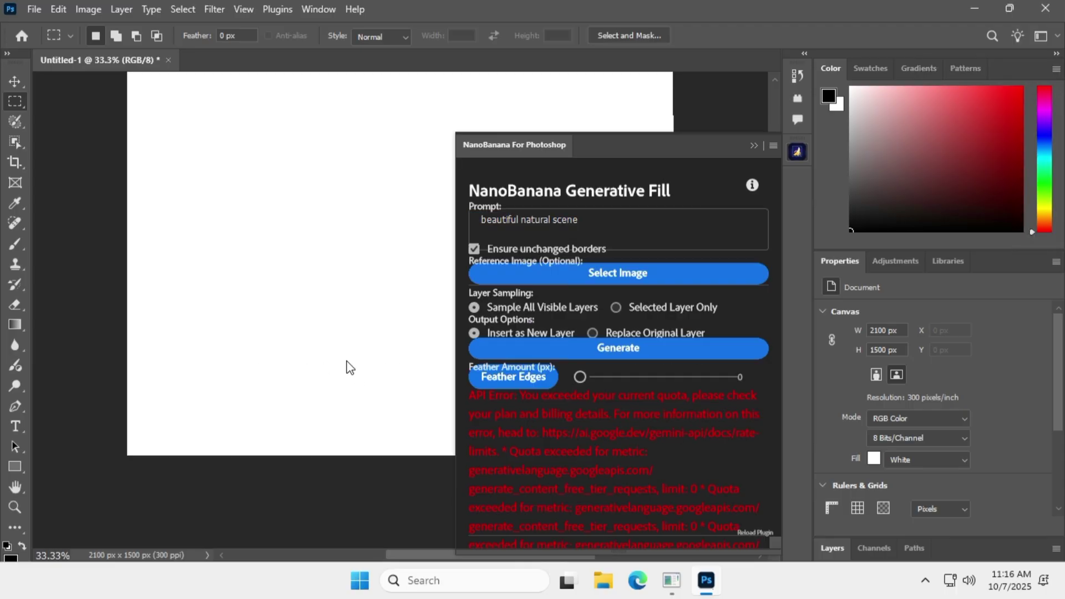
pyautogui.scroll(1, 347, 359)
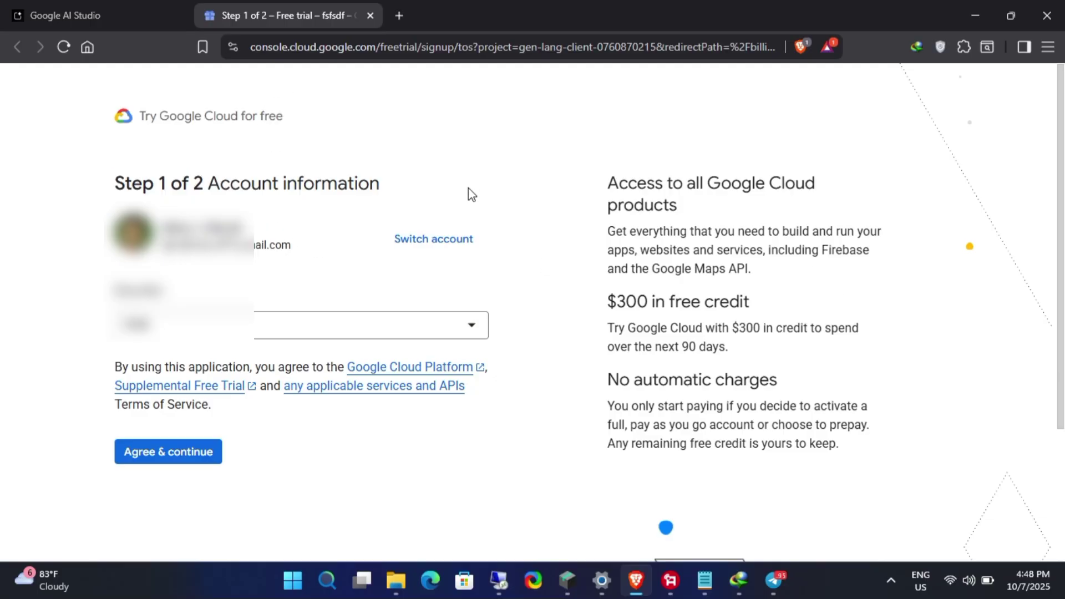
# Step: In the browser, accept the Google Cloud free trial terms and start the trial with the saved contact and payment details
pyautogui.click(186, 458)
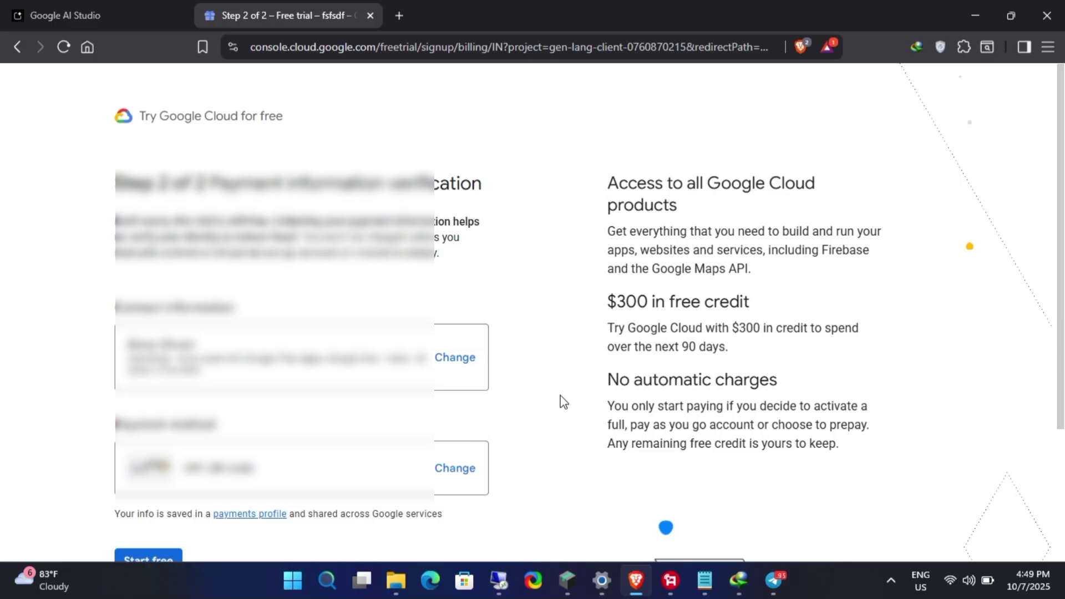
pyautogui.scroll(-3, 563, 400)
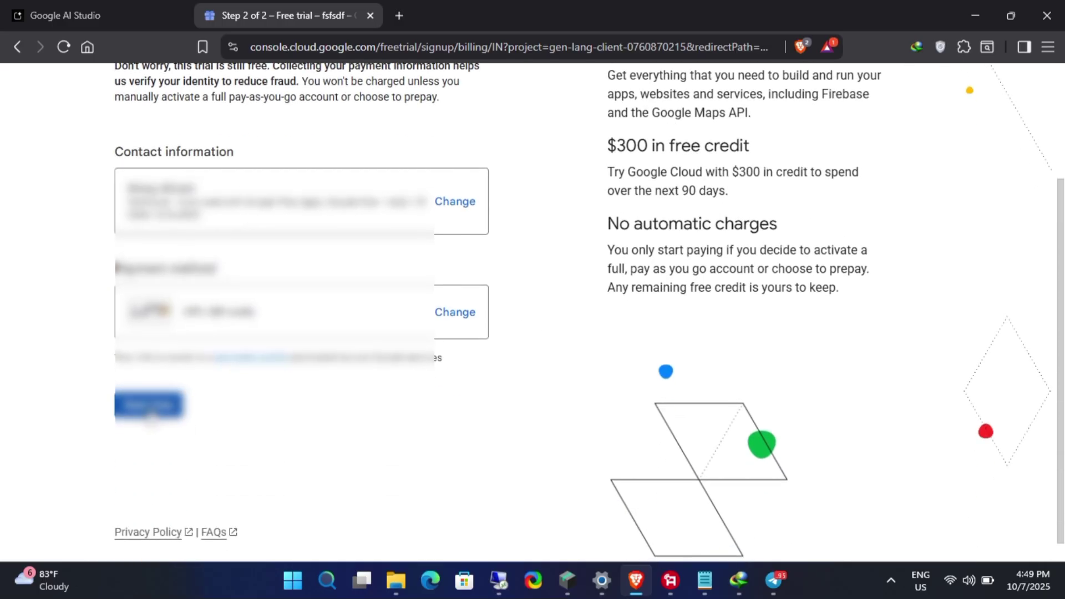
pyautogui.click(149, 404)
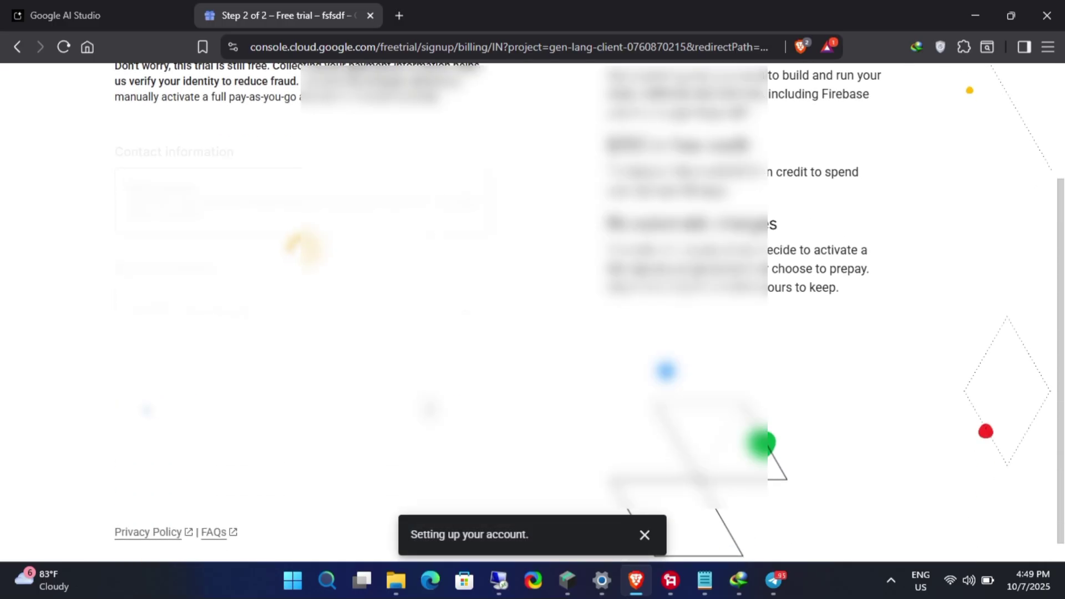
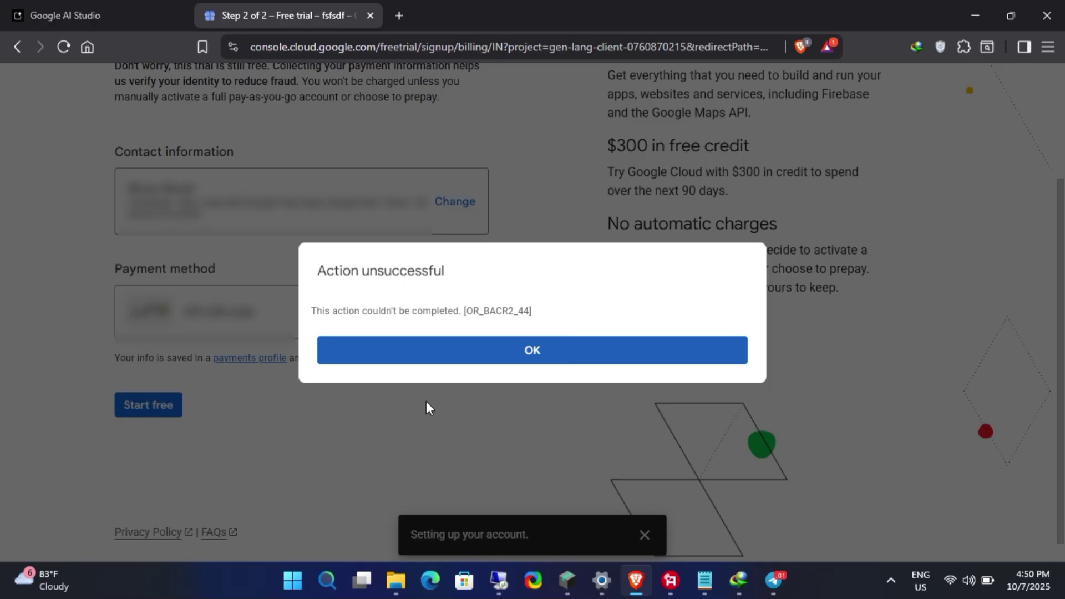
# Step: Dismiss the failed sign-up messages and retry starting the Google Cloud free trial with the saved UPI QR code payment method
pyautogui.click(541, 361)
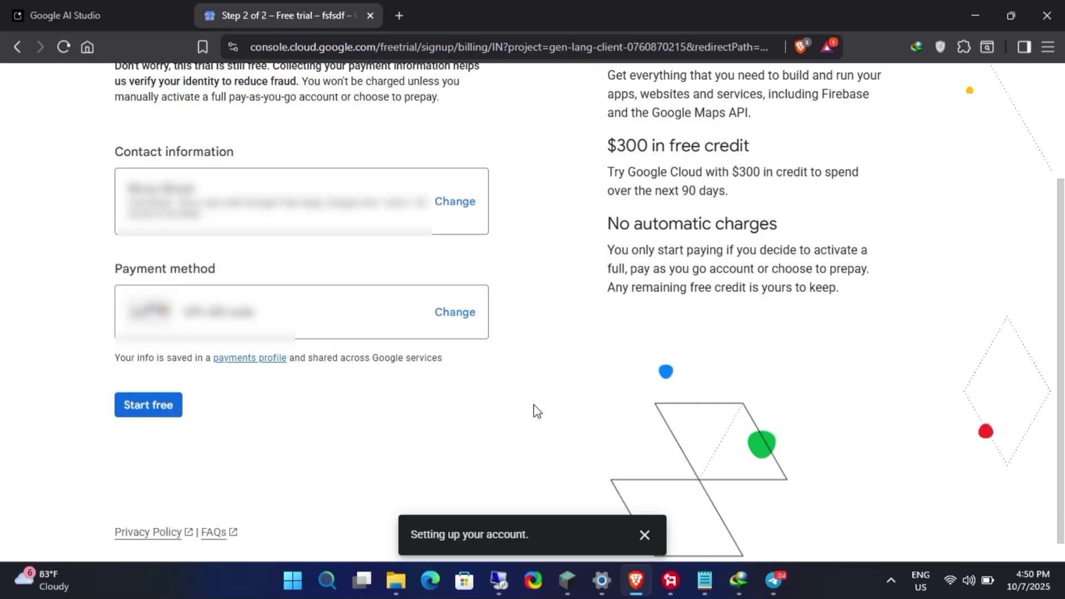
pyautogui.click(166, 411)
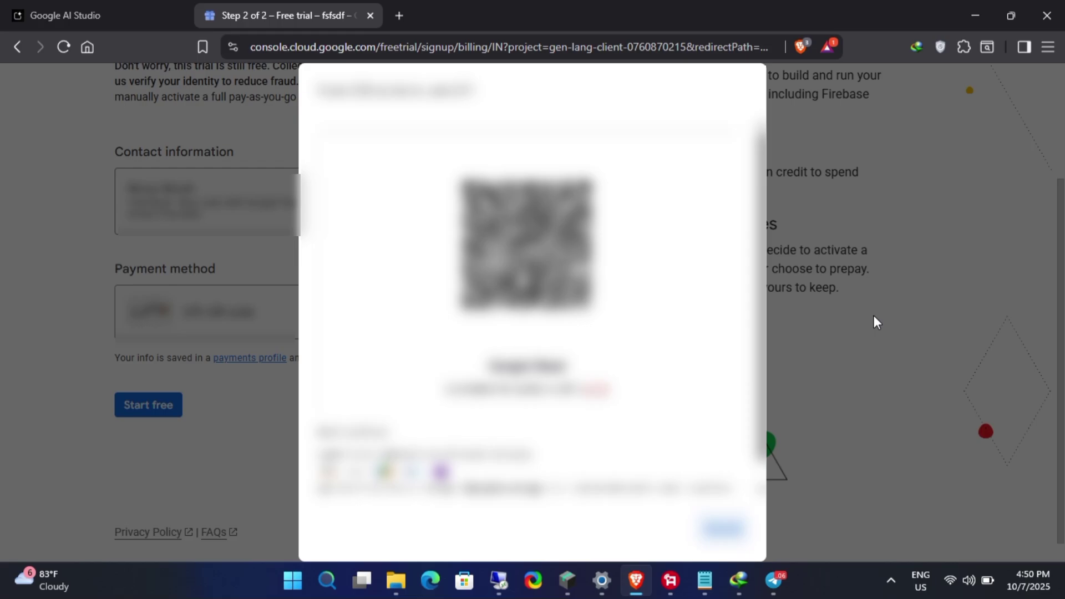
pyautogui.scroll(-1, 721, 342)
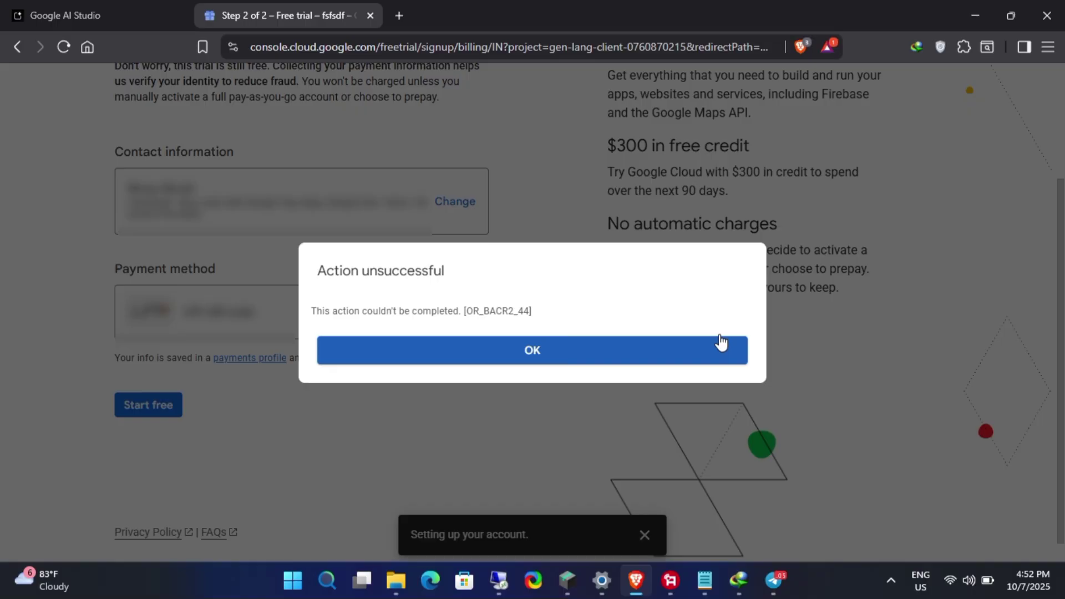
pyautogui.click(614, 351)
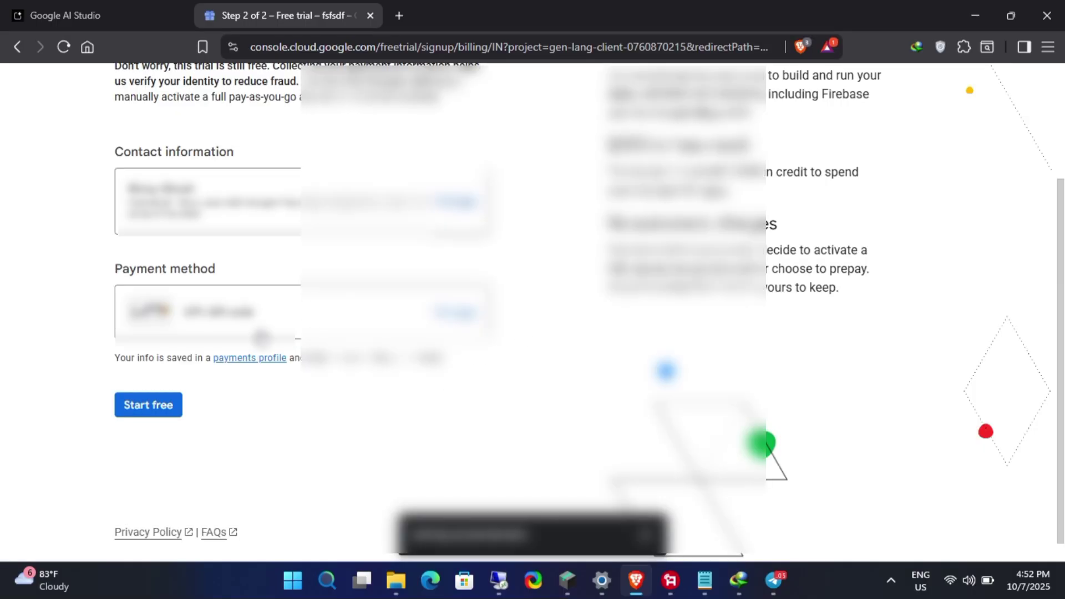
pyautogui.click(160, 404)
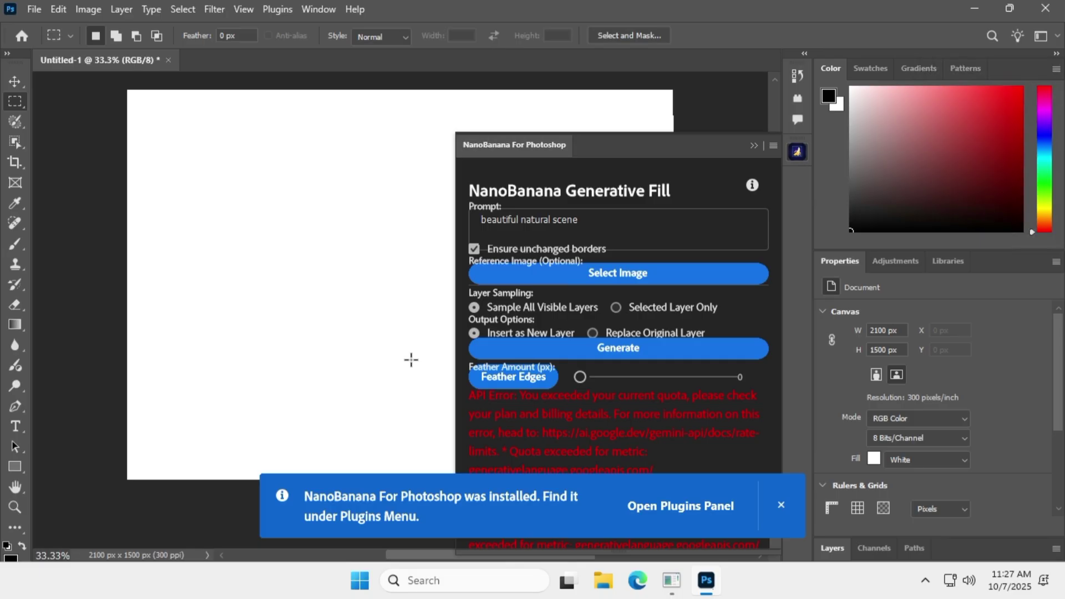
# Step: Switch to Photoshop, dismiss the plugin installation notification and widen the NanoBanana Generative Fill panel slightly
pyautogui.click(781, 504)
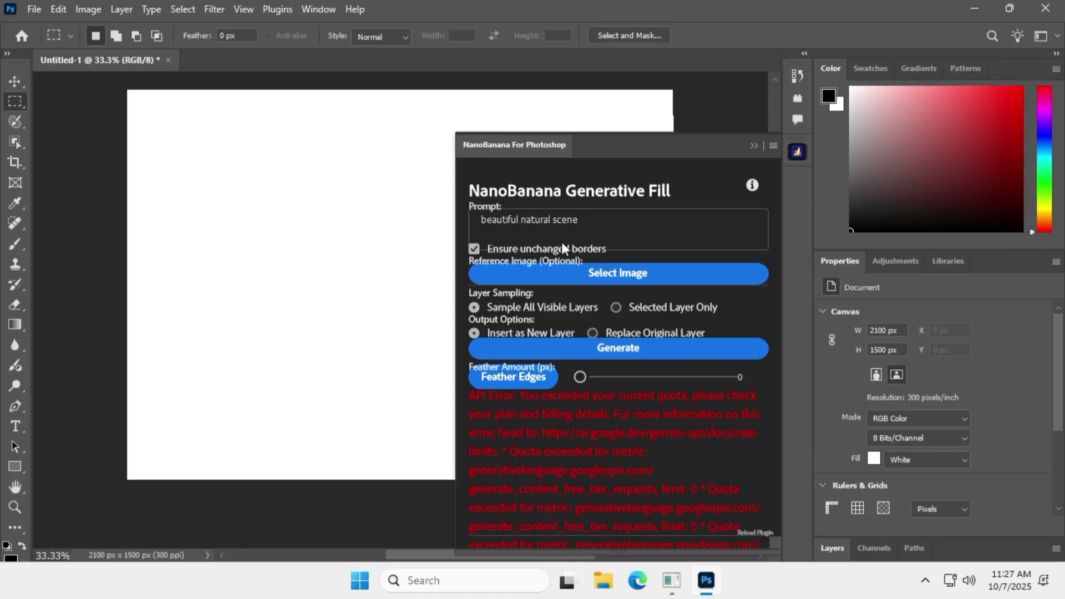
pyautogui.moveTo(454, 142); pyautogui.dragTo(427, 143)
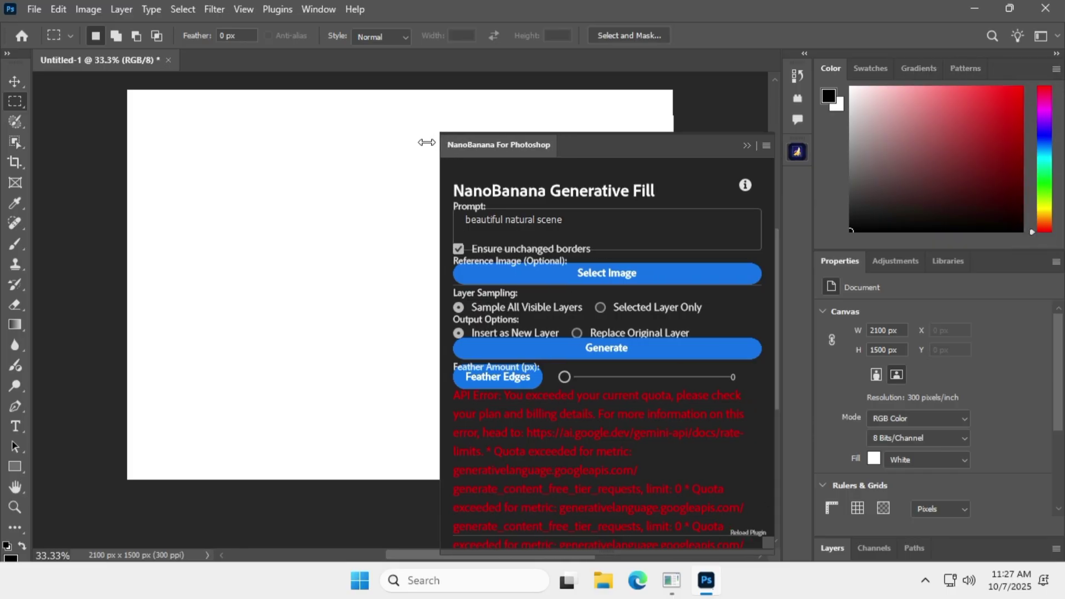